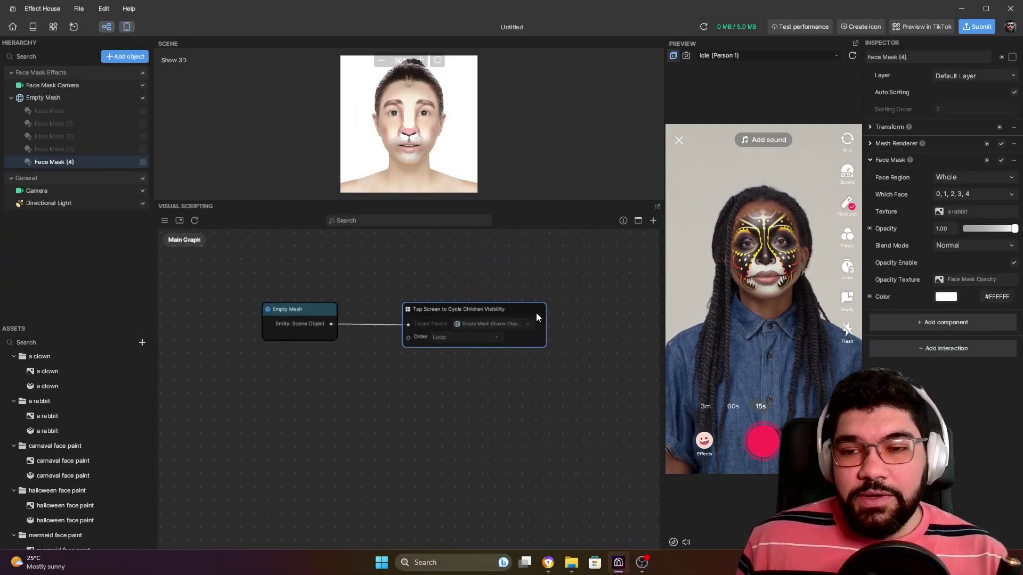
# Tap the preview twice to cycle face masks, briefly opening and closing the application menu
pyautogui.click(816, 395)
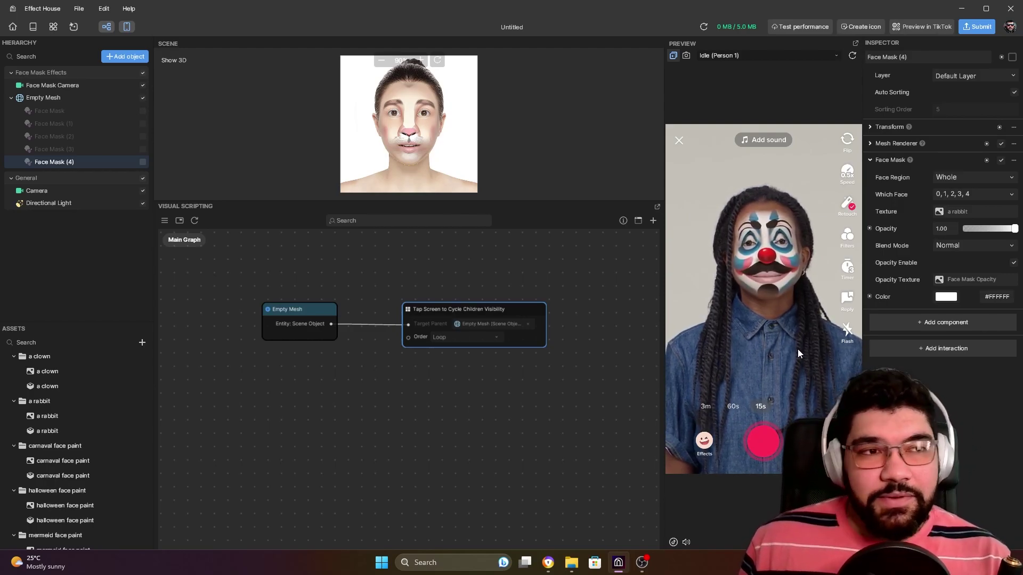
pyautogui.click(776, 338)
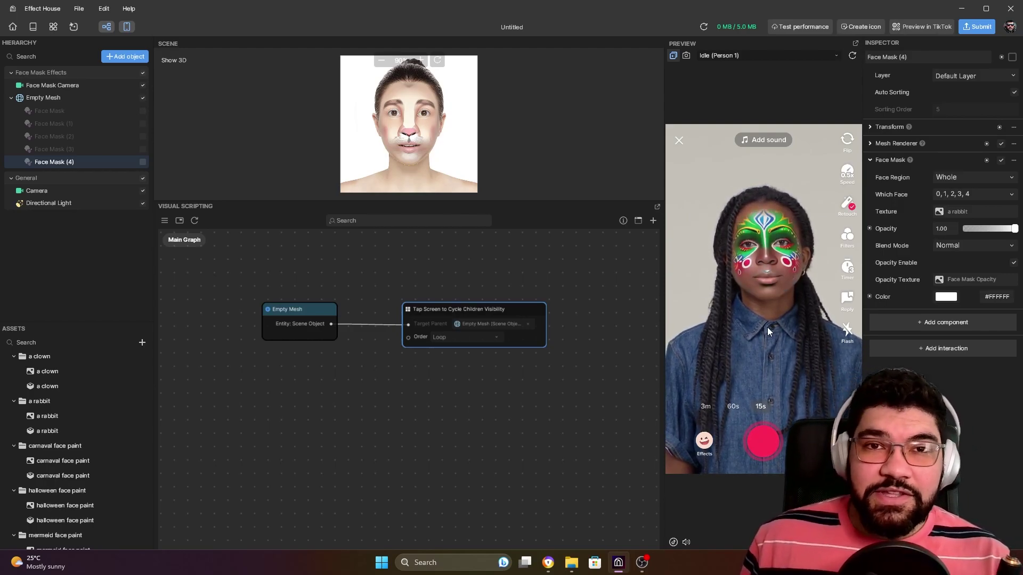
pyautogui.click(42, 9)
pyautogui.moveTo(82, 20)
pyautogui.press('Escape')
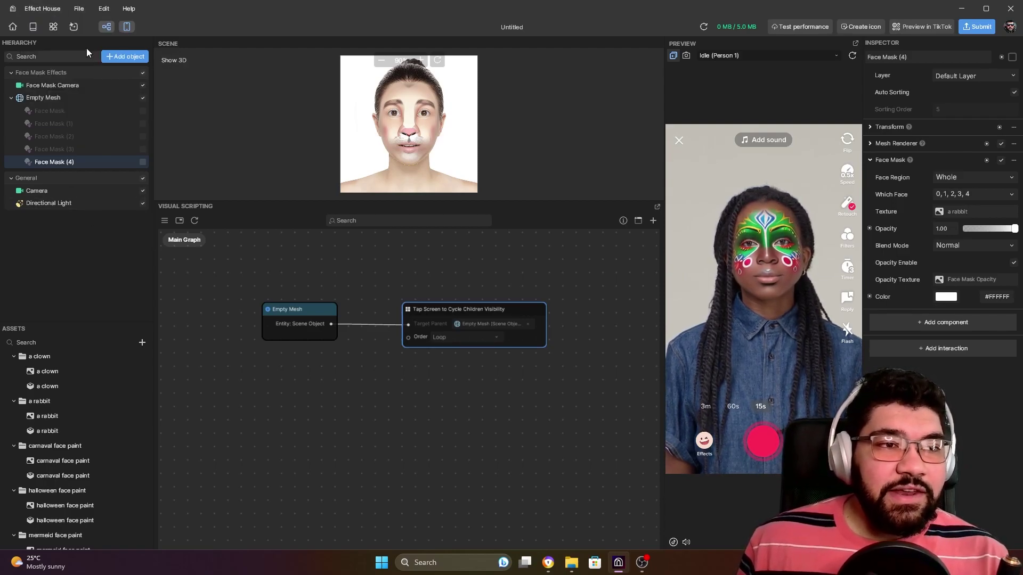
# Keep tapping the preview to cycle through the existing effect's face masks
pyautogui.click(719, 383)
pyautogui.click(727, 325)
pyautogui.click(734, 314)
pyautogui.click(721, 345)
pyautogui.click(720, 347)
pyautogui.click(738, 358)
pyautogui.click(748, 374)
pyautogui.click(757, 296)
pyautogui.click(756, 296)
pyautogui.click(752, 320)
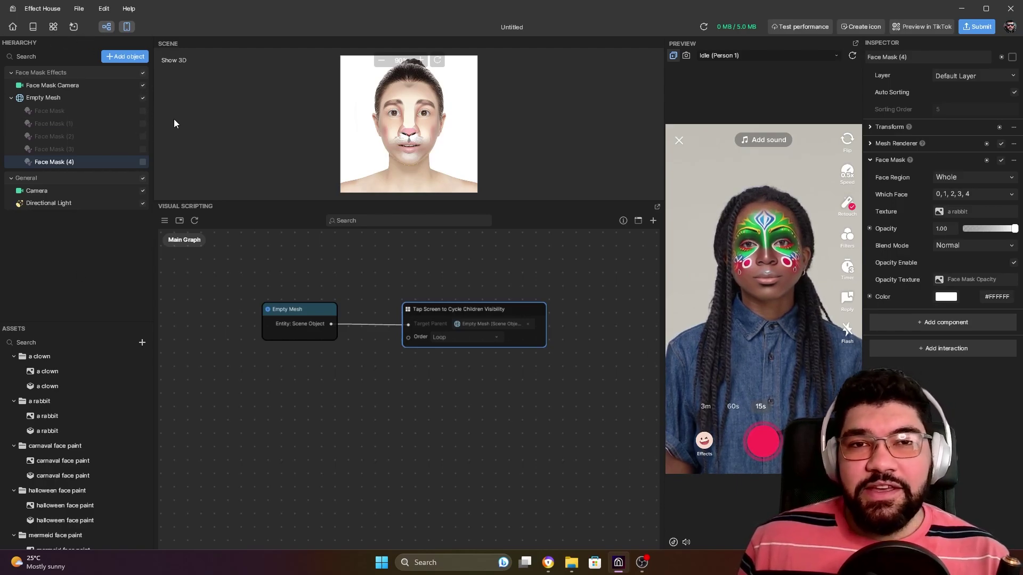
pyautogui.click(735, 327)
pyautogui.click(743, 331)
pyautogui.click(743, 330)
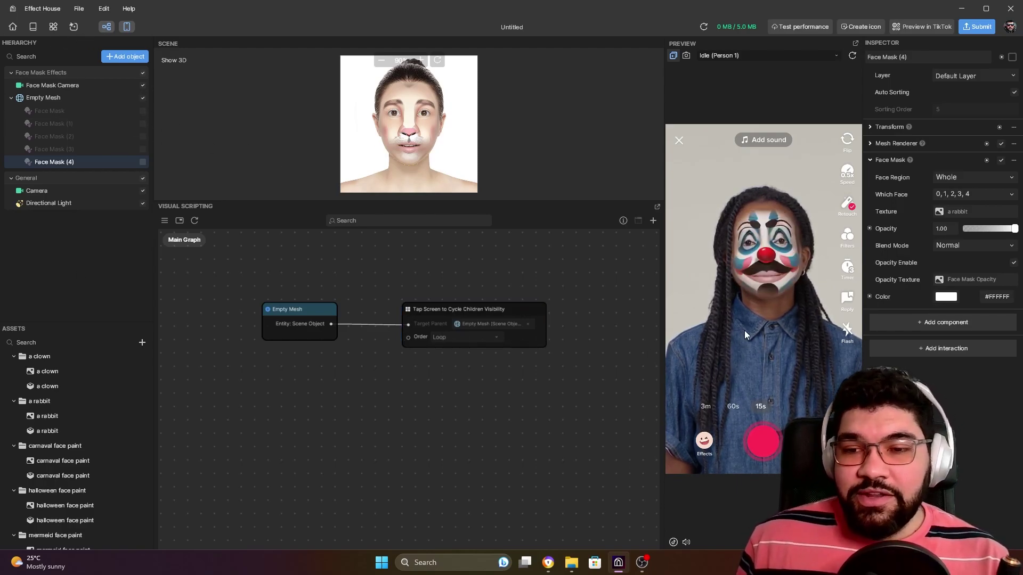
pyautogui.click(744, 331)
pyautogui.click(743, 330)
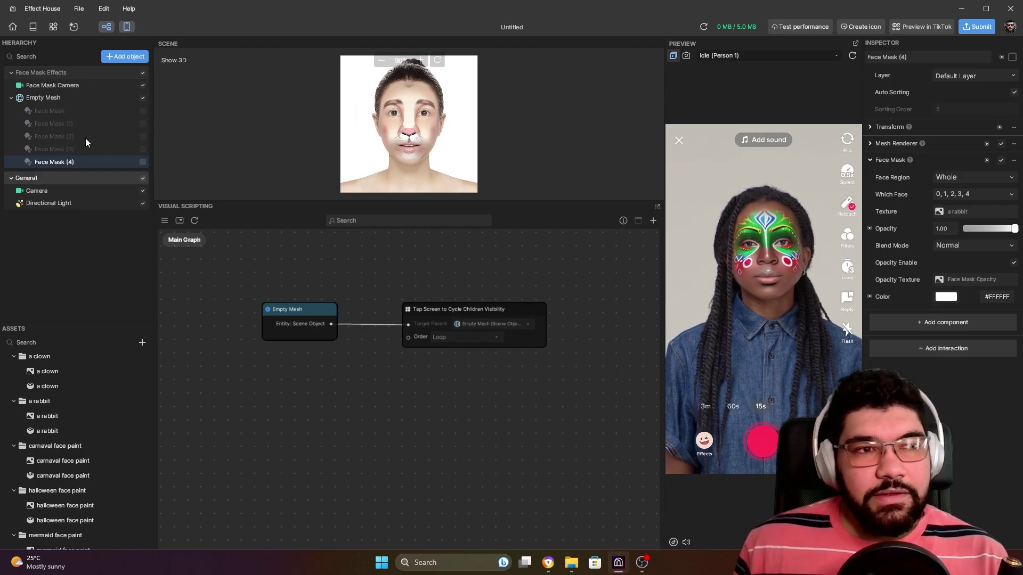
# Start a new project after saving the current one, and bring Start and Update nodes into view
pyautogui.click(79, 9)
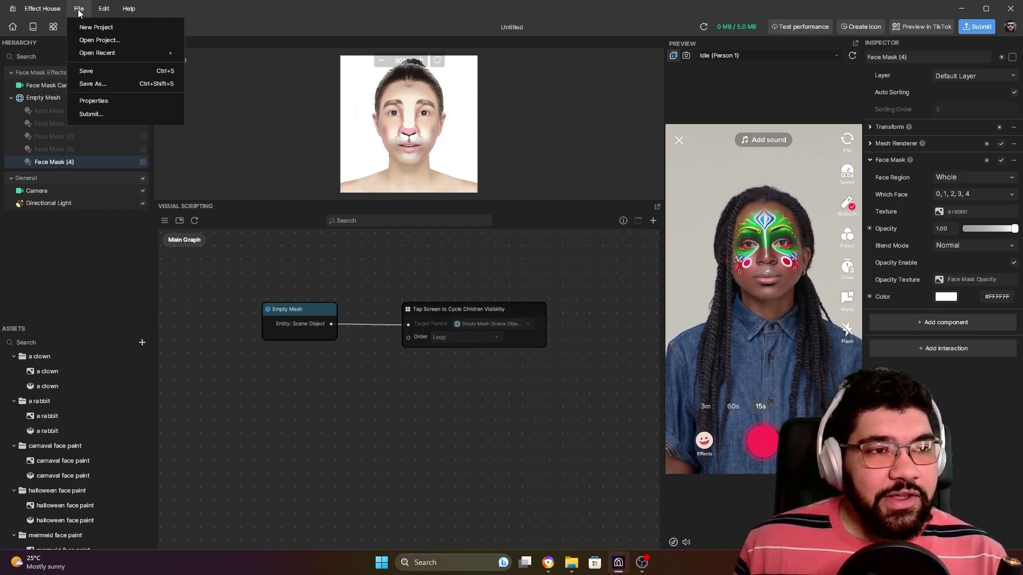
pyautogui.click(134, 28)
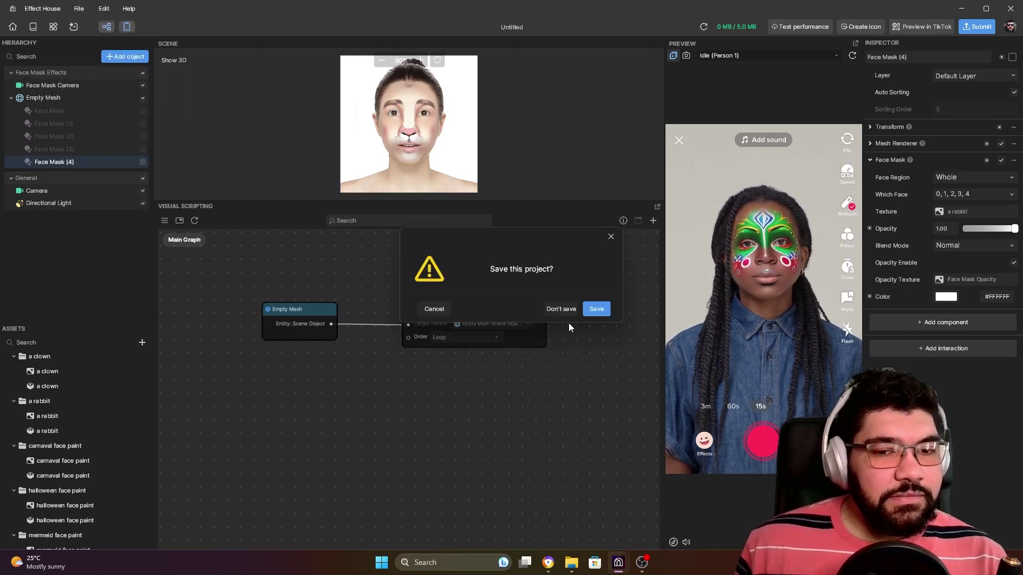
pyautogui.click(596, 310)
pyautogui.scroll(-1, 448, 314)
pyautogui.moveTo(443, 320); pyautogui.dragTo(343, 311)
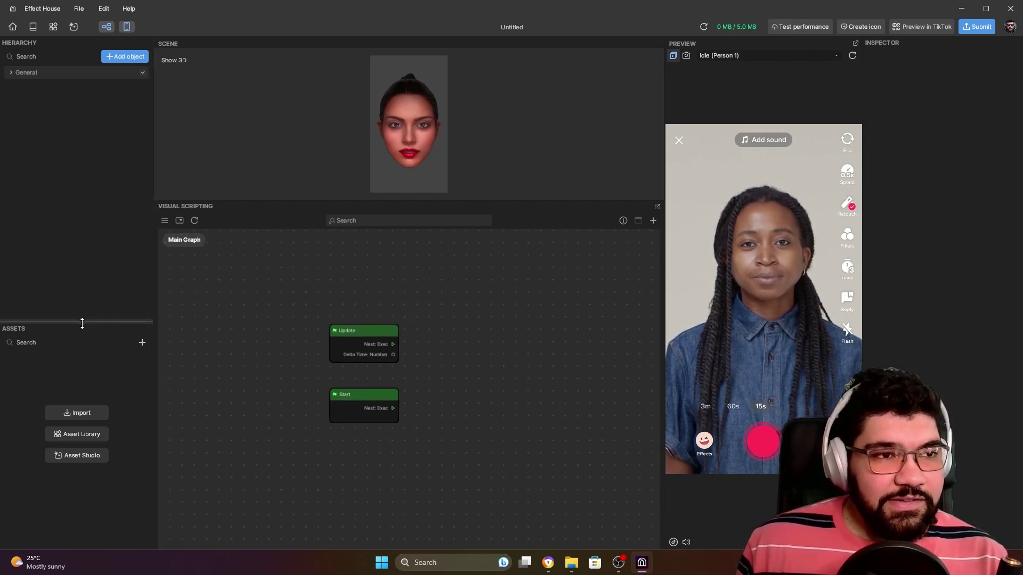
# Open Asset Studio on the Face Mask tab and focus its 'a tiger' prompt
pyautogui.click(78, 27)
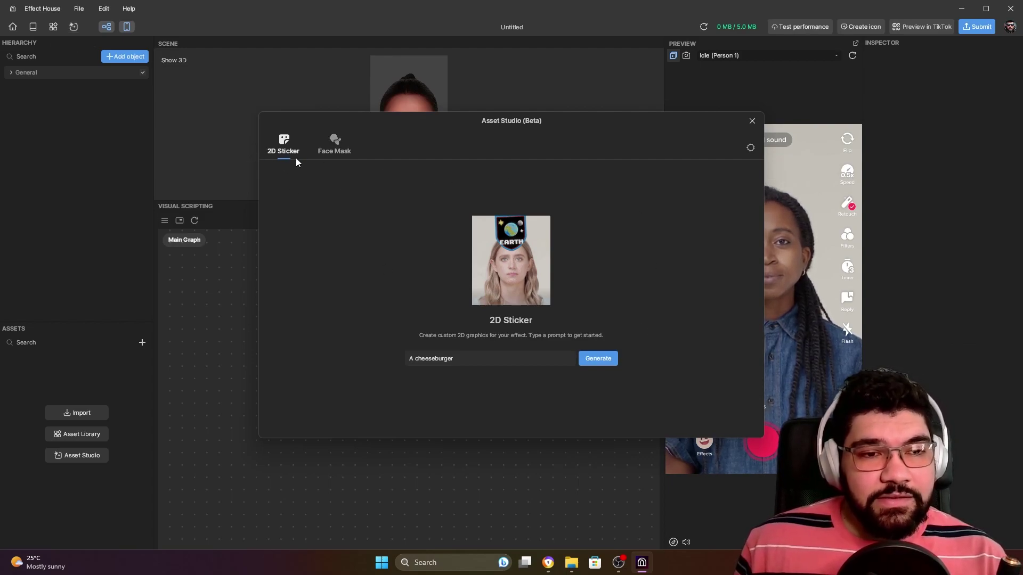
pyautogui.click(468, 354)
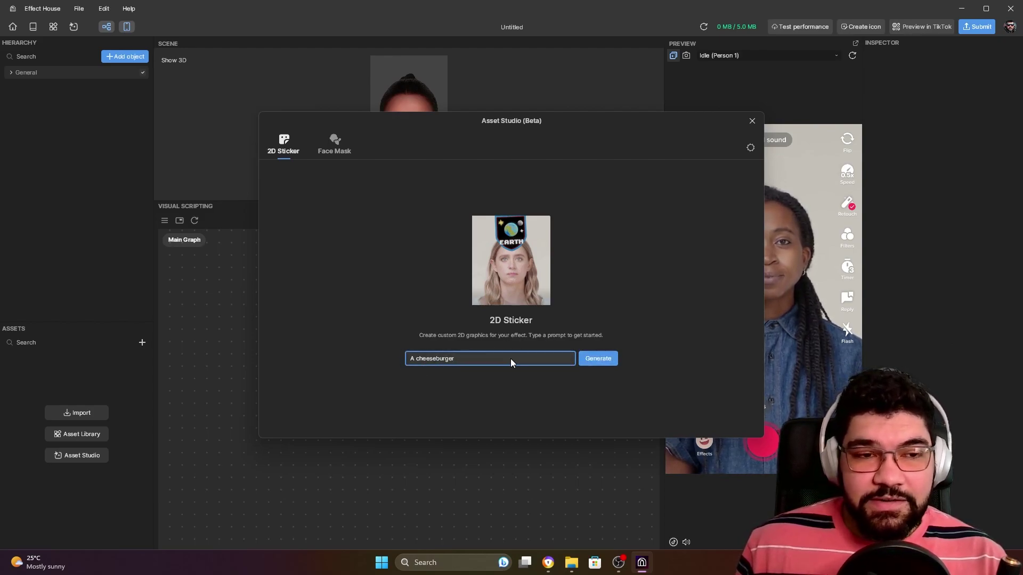
pyautogui.click(333, 148)
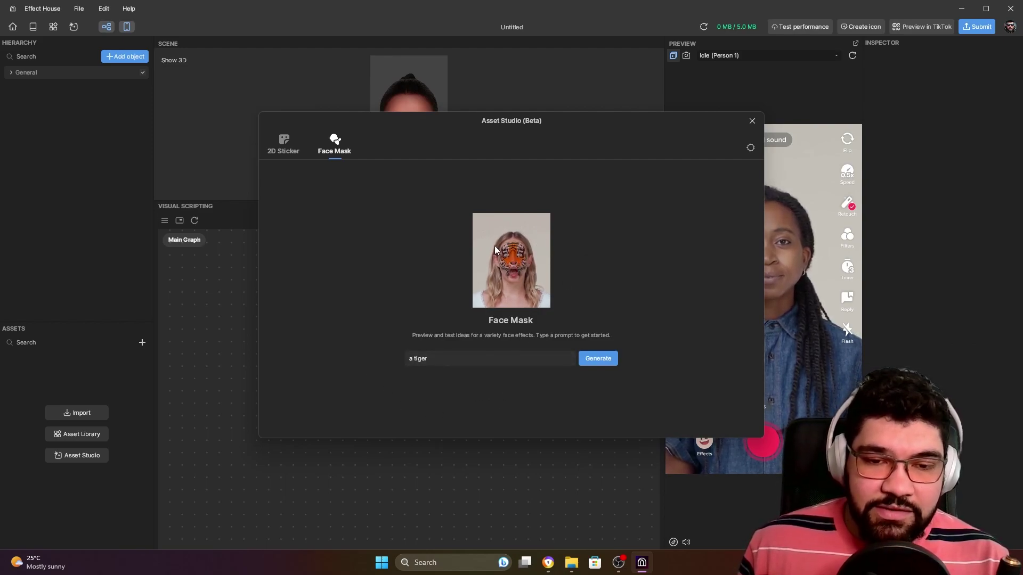
pyautogui.click(449, 359)
# Replace the prompt with 'a clown' and generate face masks
pyautogui.tripleClick(445, 357)
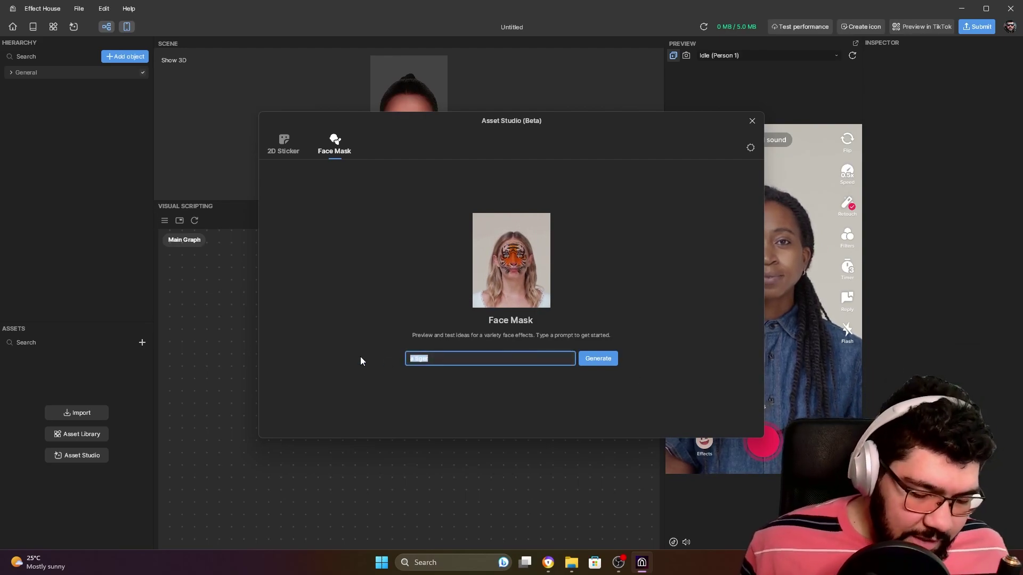
pyautogui.write('a')
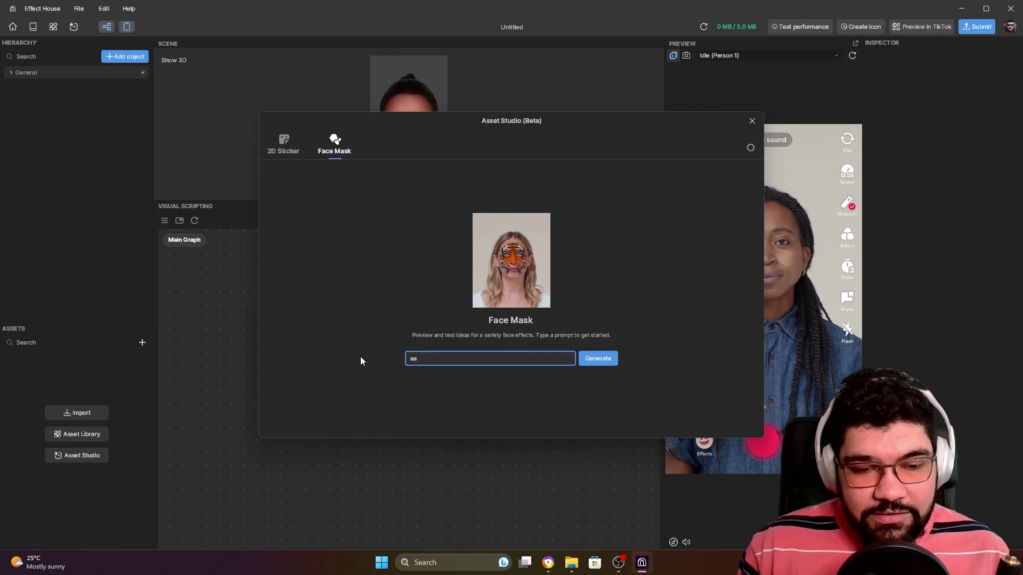
pyautogui.write(' clown')
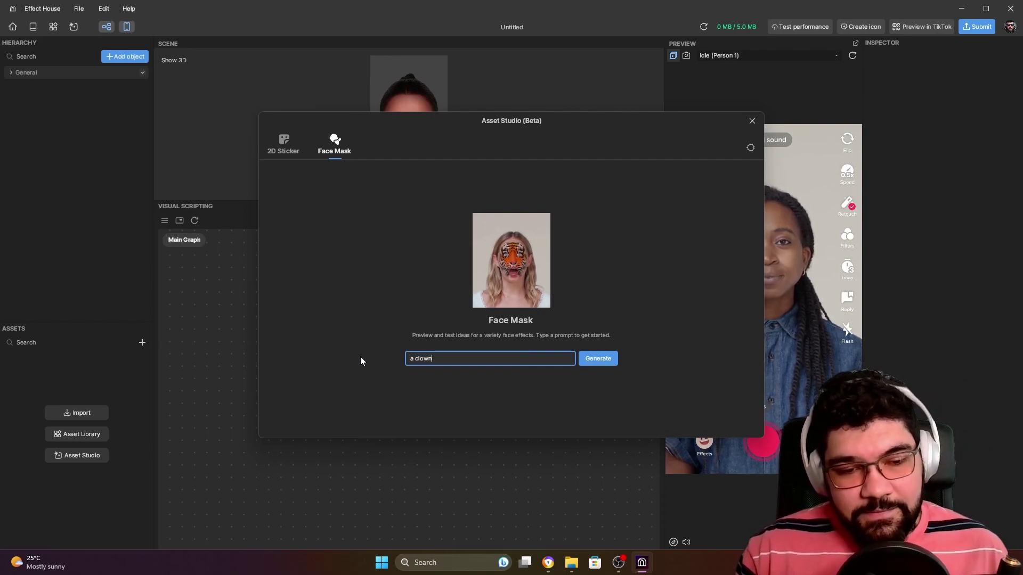
pyautogui.click(605, 360)
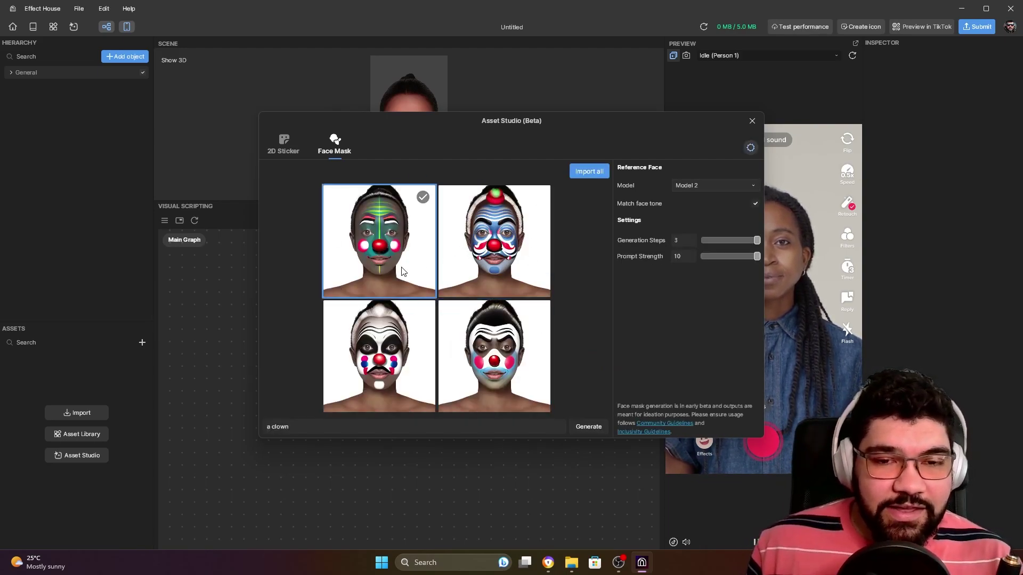
pyautogui.moveTo(574, 111); pyautogui.dragTo(551, 86)
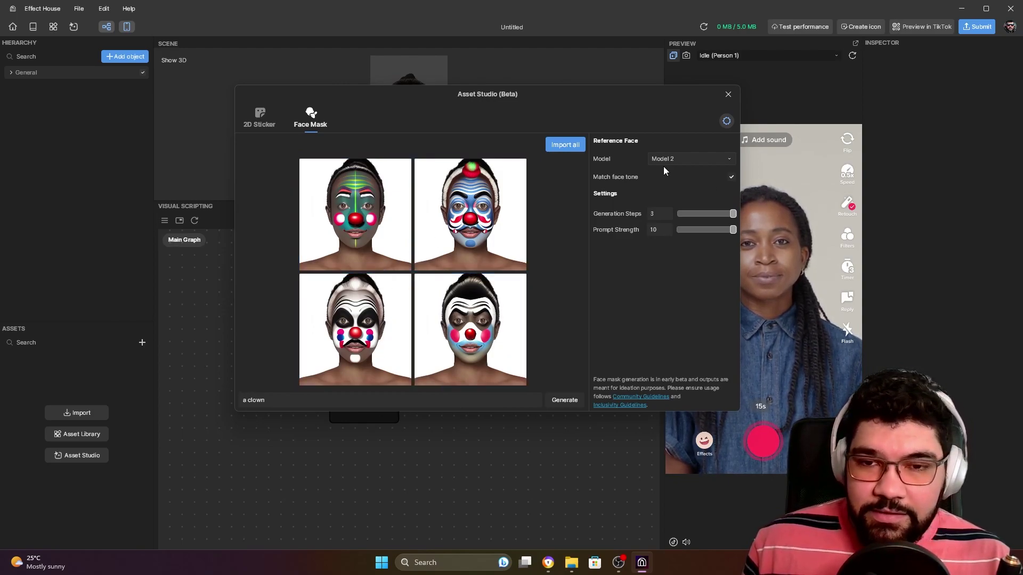
# Keep Model 2 as the reference face and adjust the generation steps setting
pyautogui.click(701, 159)
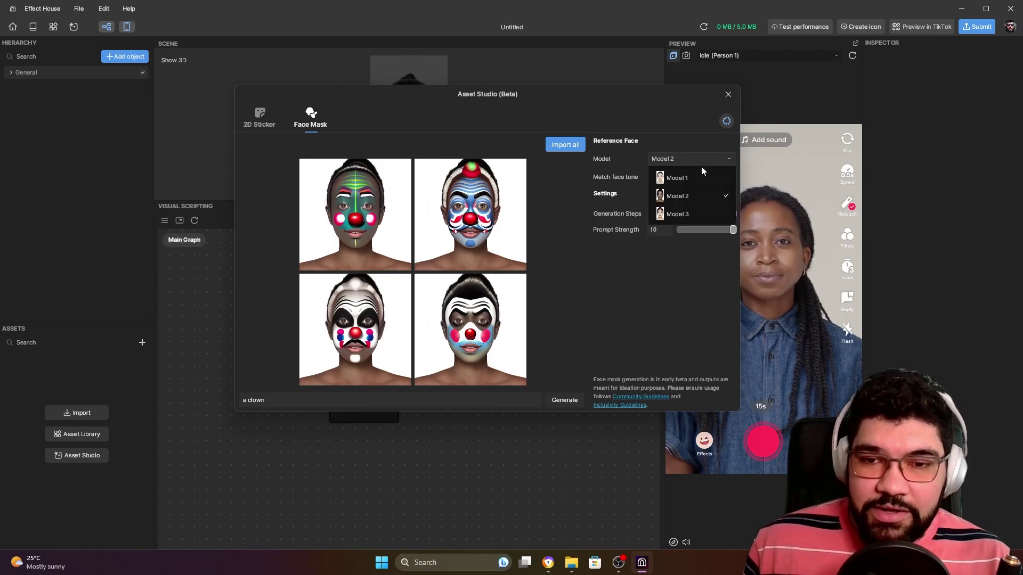
pyautogui.click(670, 216)
pyautogui.click(670, 159)
pyautogui.click(670, 197)
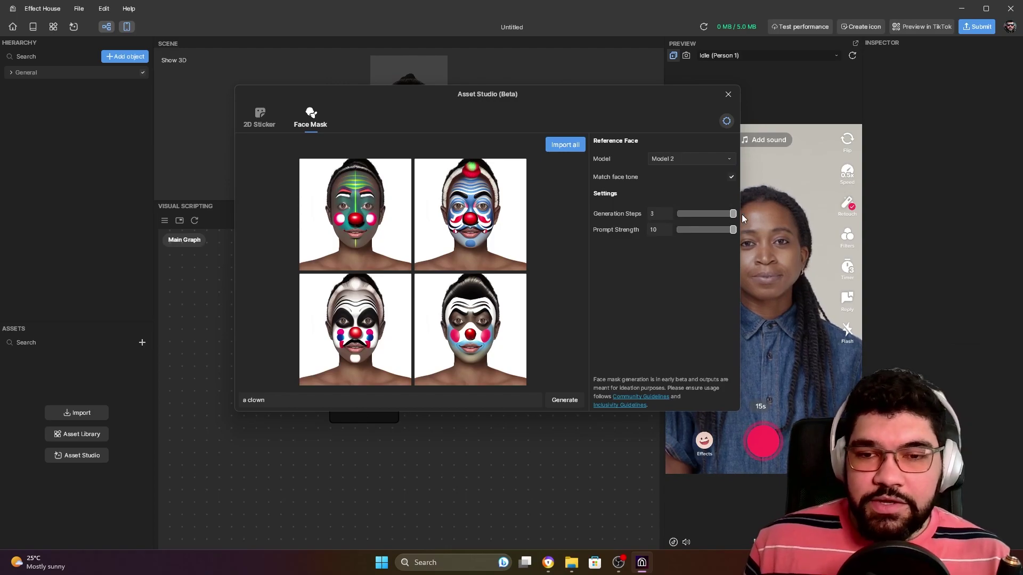
pyautogui.moveTo(733, 215)
pyautogui.mouseDown()
pyautogui.moveTo(689, 220)
pyautogui.moveTo(717, 217)
pyautogui.mouseUp()
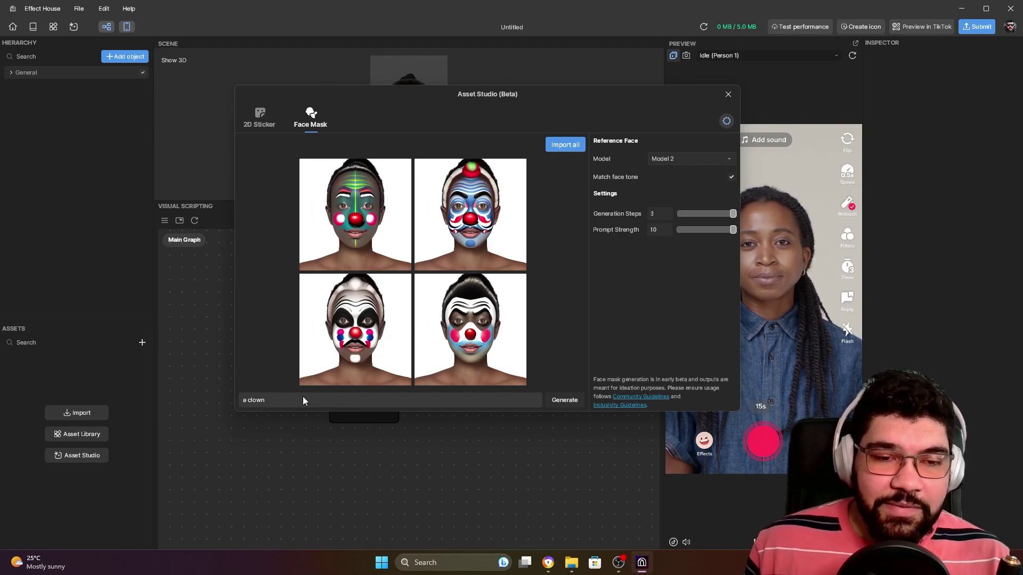
# Mark all four clown masks and import them
pyautogui.click(392, 194)
pyautogui.click(498, 235)
pyautogui.click(488, 312)
pyautogui.click(399, 301)
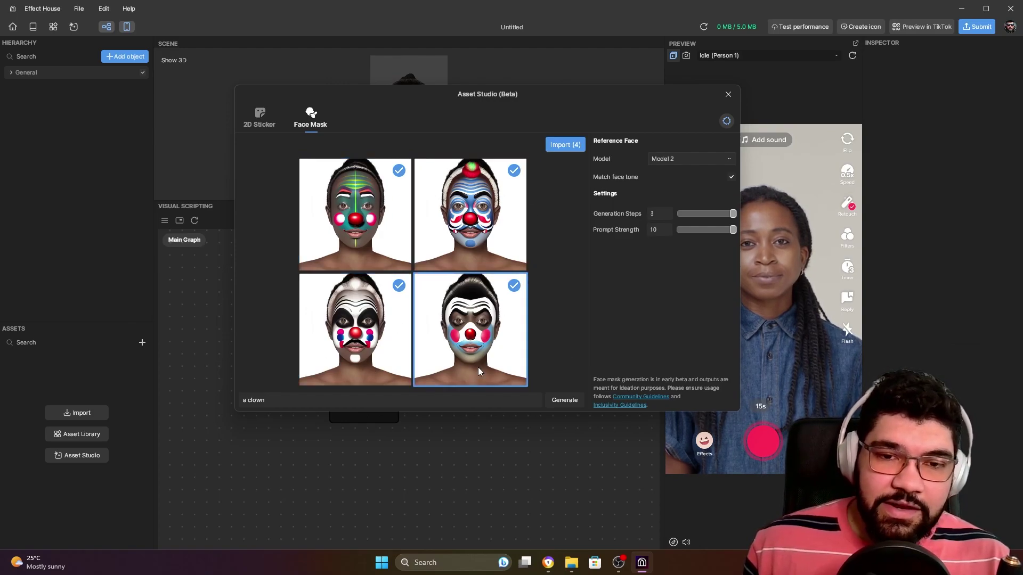
pyautogui.click(564, 149)
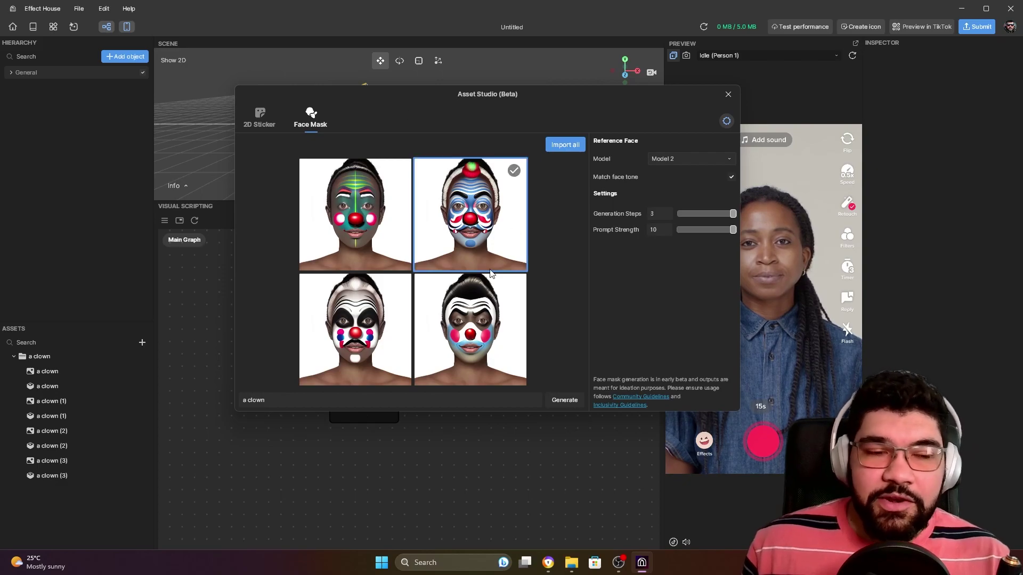
# Change the prompt to 'an android' and generate masks
pyautogui.click(295, 402)
pyautogui.hotkey('ctrl', 'a')
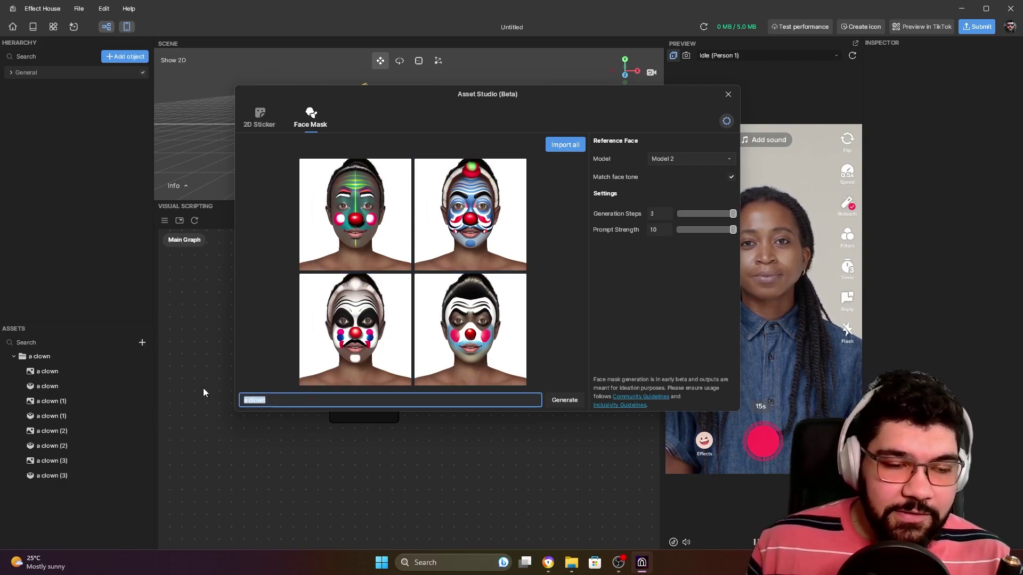
pyautogui.write('an ')
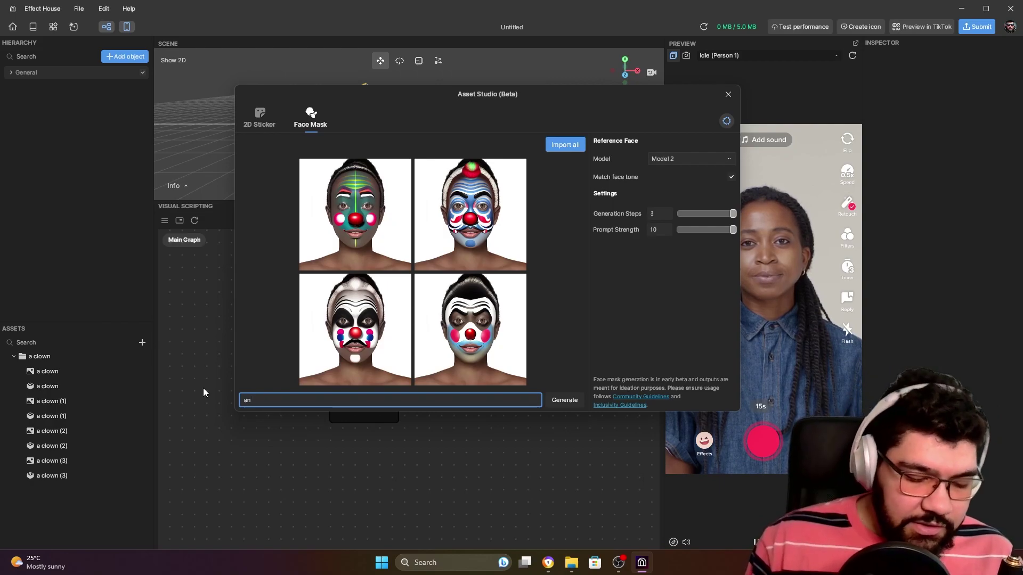
pyautogui.write('android')
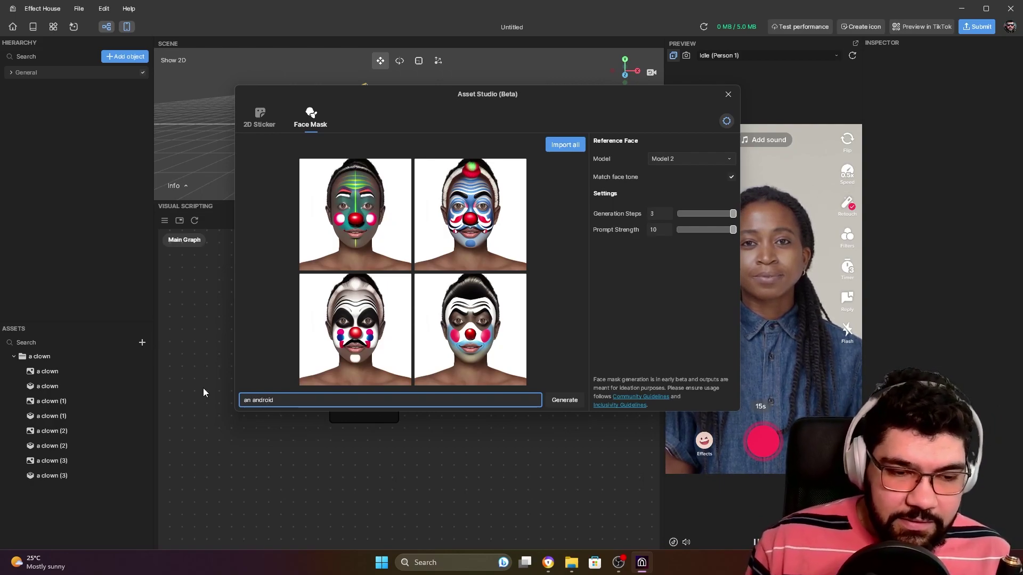
pyautogui.press('Return')
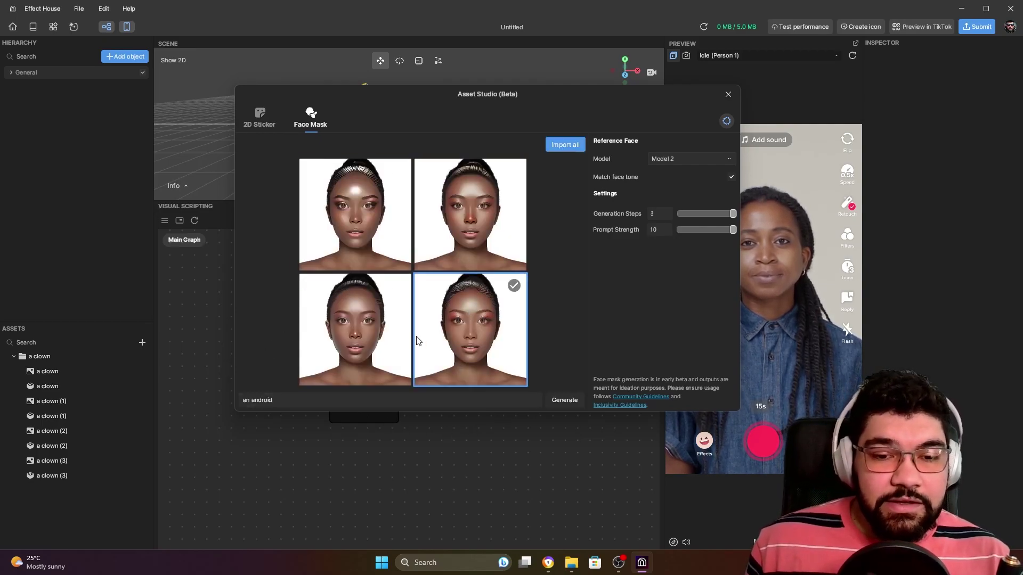
# Extend the prompt to 'an android face makeup' and regenerate
pyautogui.click(282, 406)
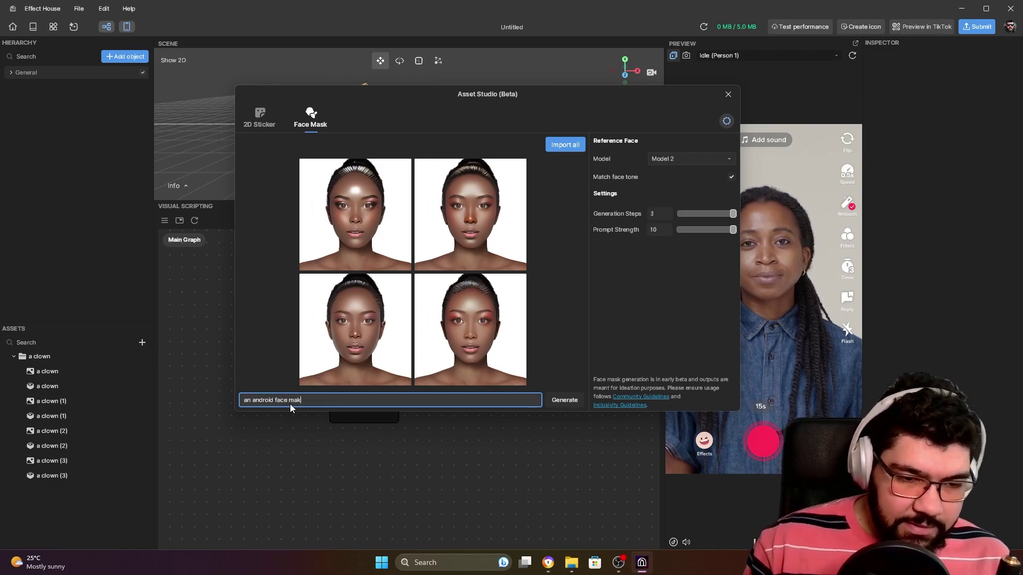
pyautogui.write('face makeup')
pyautogui.press('Return')
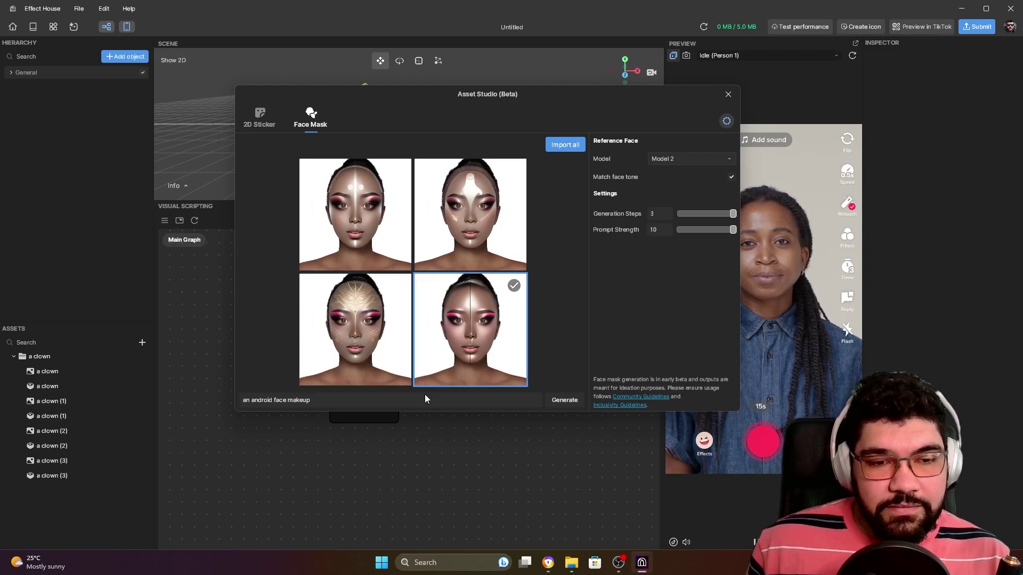
# Import the bottom-left android makeup mask
pyautogui.click(385, 298)
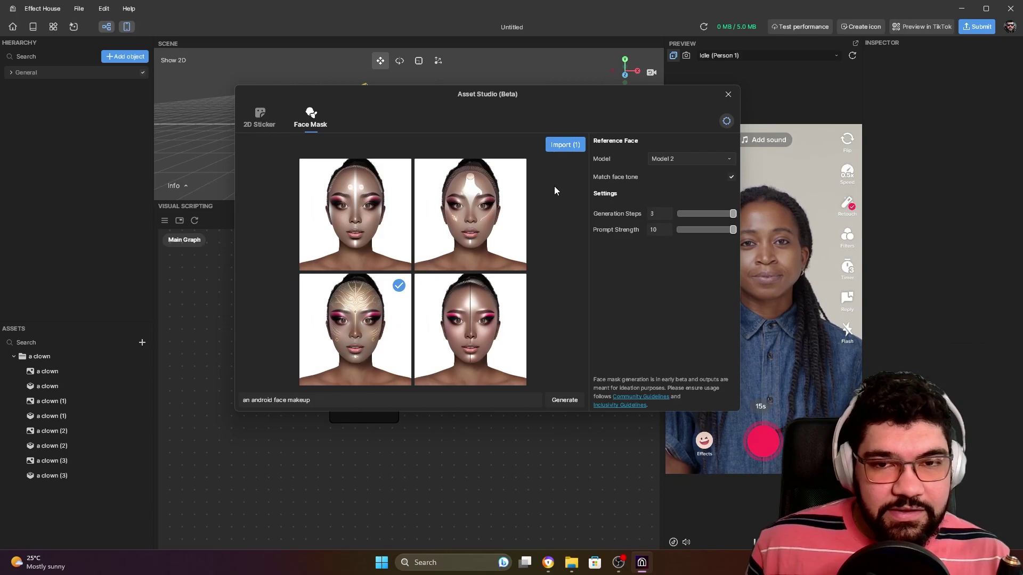
pyautogui.click(571, 150)
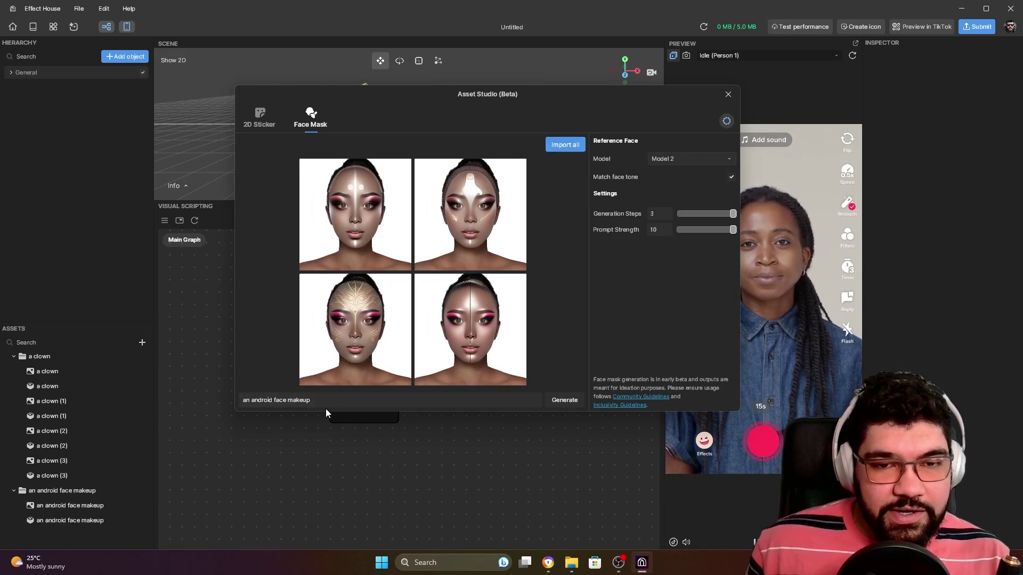
pyautogui.click(323, 401)
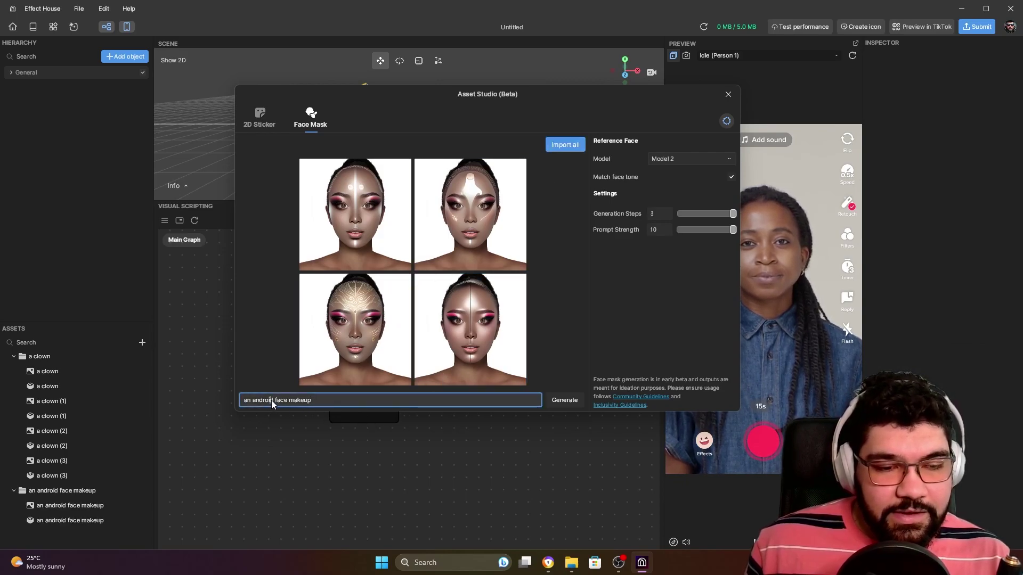
# Edit the prompt to 'a futuristic robot face makeup' and generate masks
pyautogui.moveTo(273, 400); pyautogui.dragTo(248, 398)
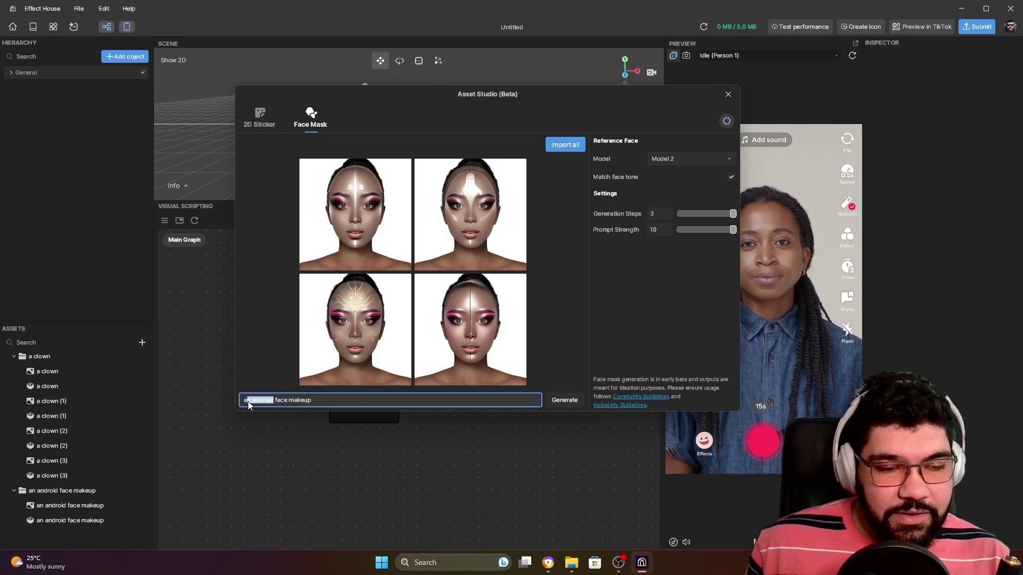
pyautogui.write('r')
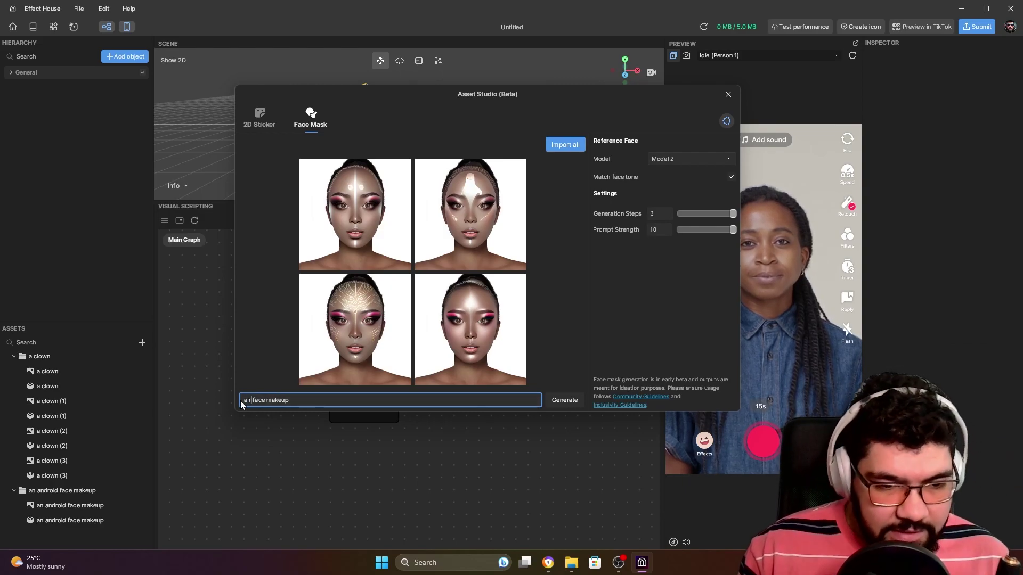
pyautogui.write('ovo')
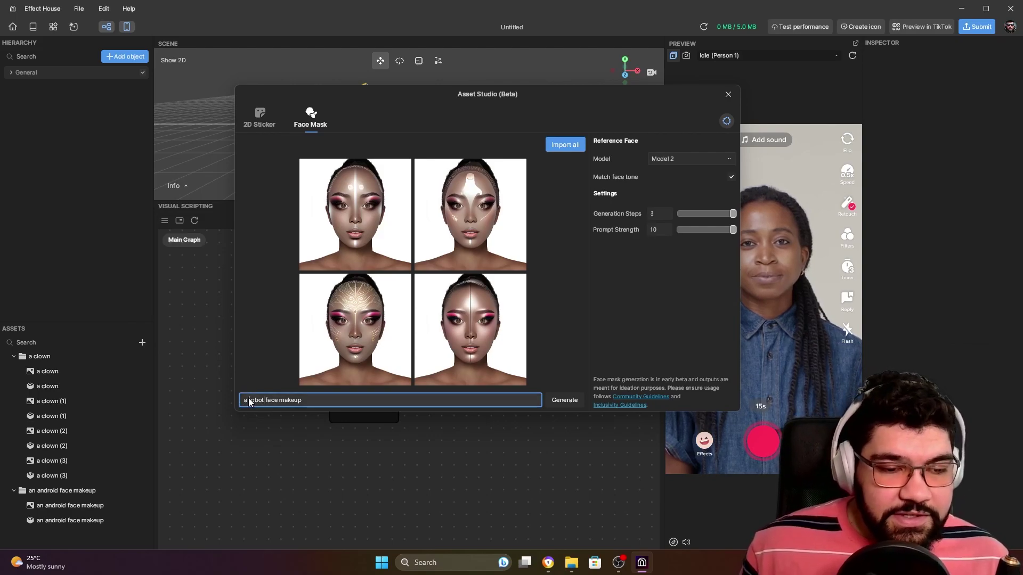
pyautogui.click(249, 400)
pyautogui.write('h')
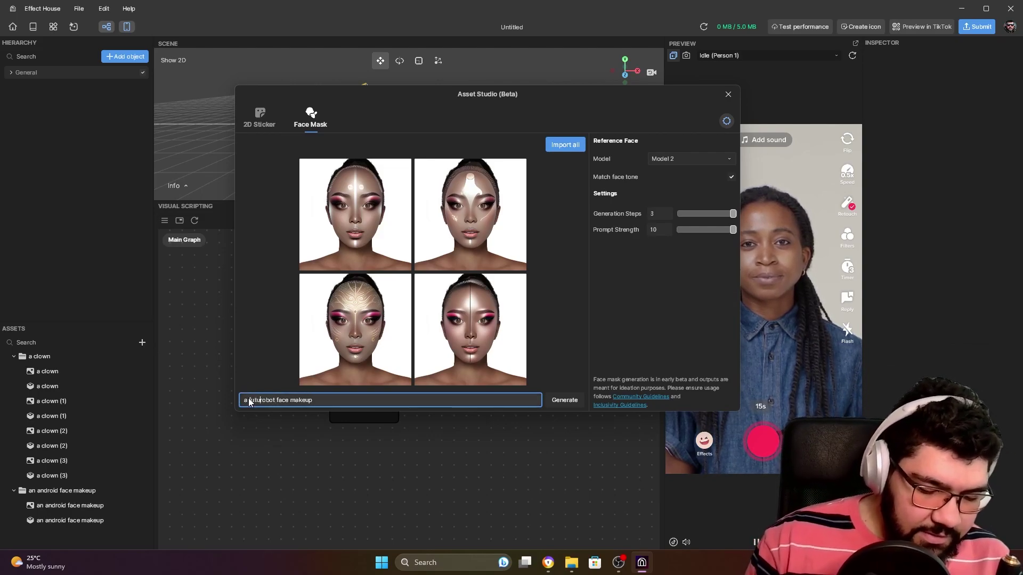
pyautogui.press('Return')
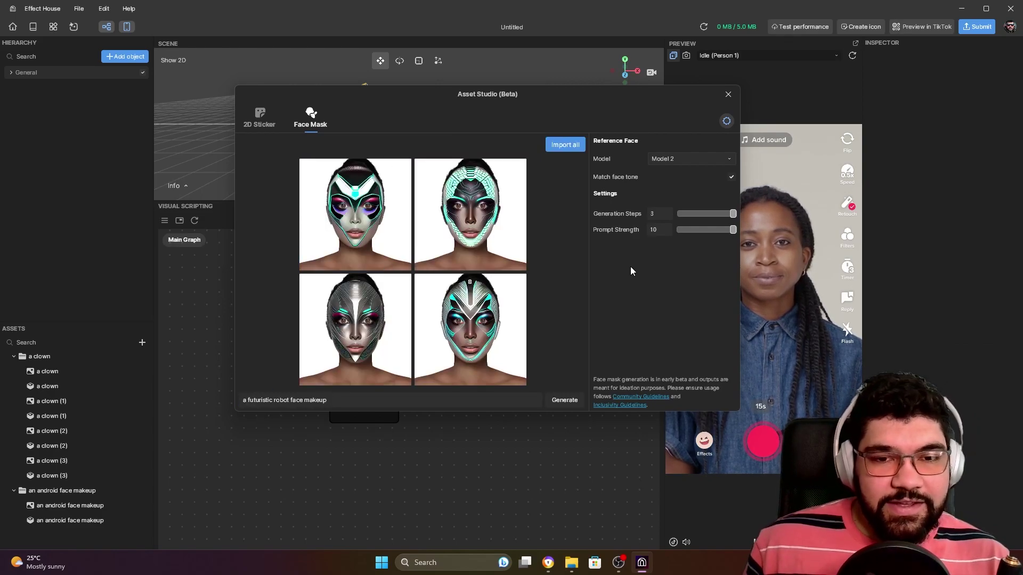
# Import the top-left and bottom-left robot masks
pyautogui.click(399, 170)
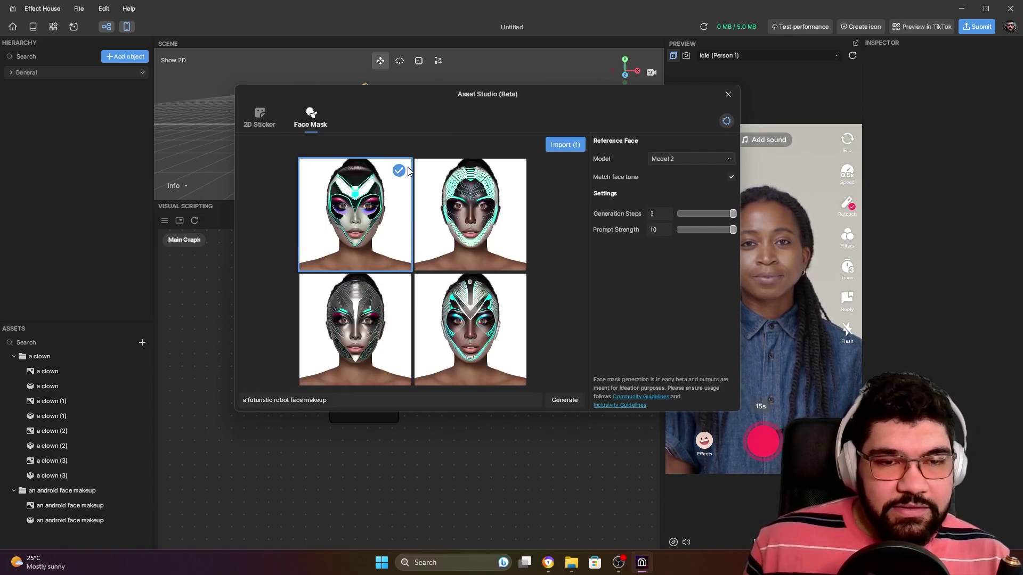
pyautogui.click(399, 286)
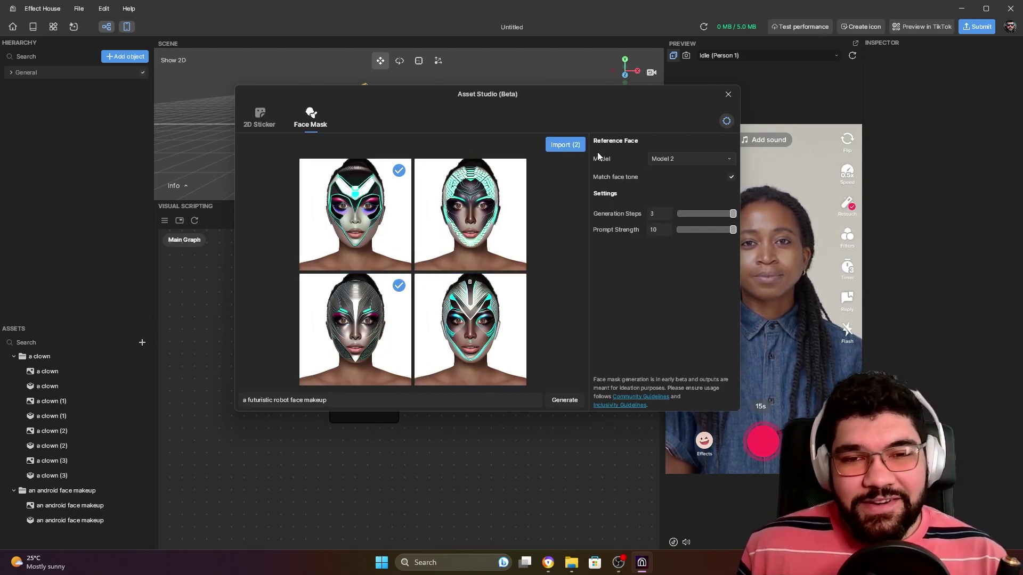
pyautogui.click(565, 144)
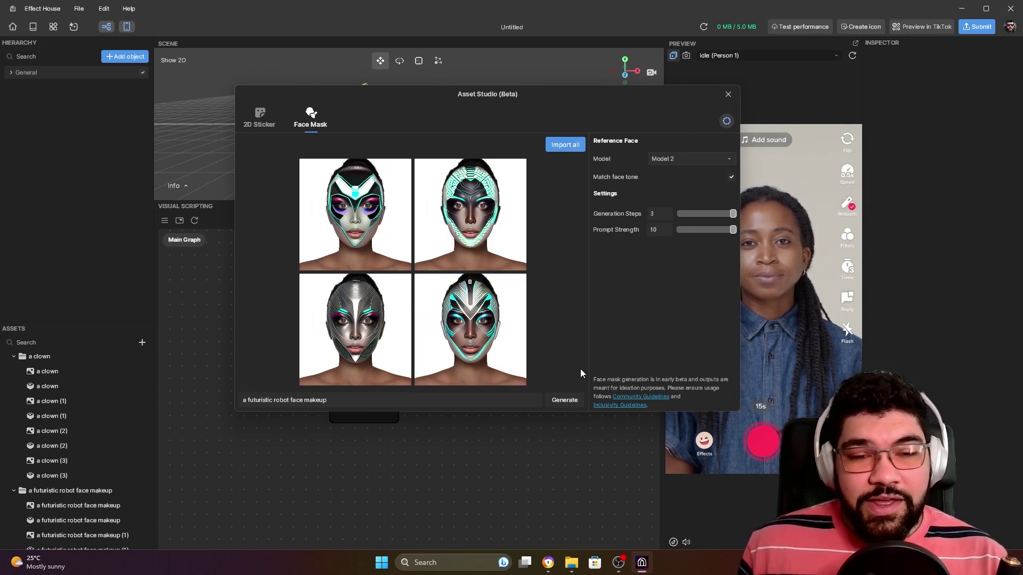
# Close Asset Studio and inspect the 'a clown' prefab and image assets
pyautogui.click(728, 94)
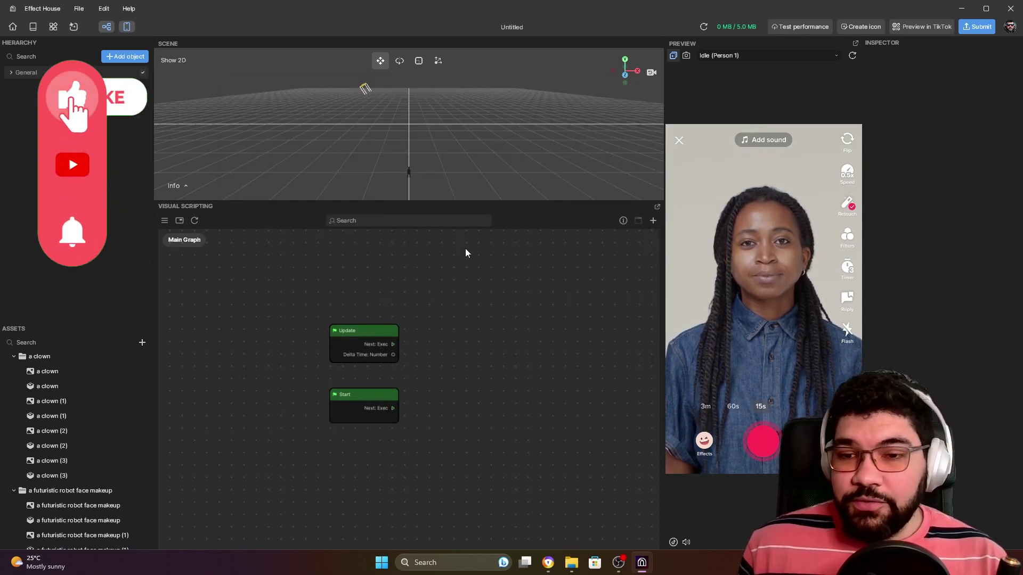
pyautogui.click(59, 386)
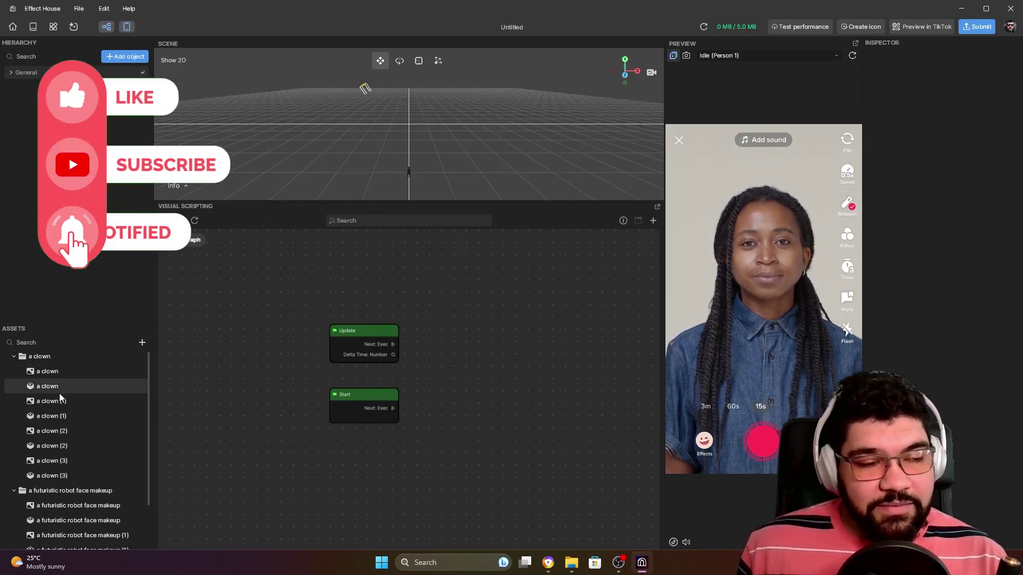
pyautogui.scroll(-2, 92, 415)
pyautogui.scroll(2, 91, 414)
pyautogui.click(80, 371)
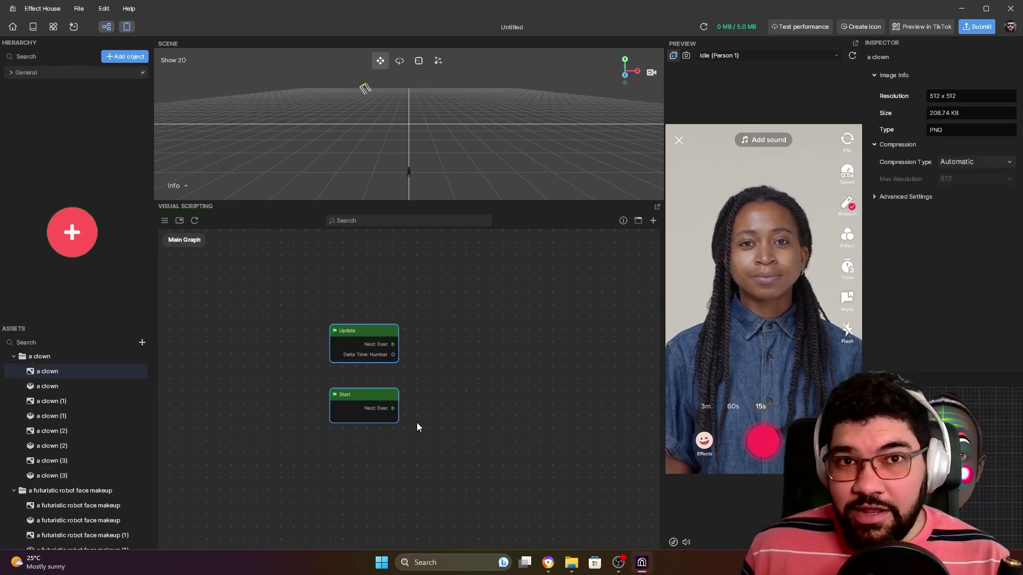
pyautogui.scroll(-2, 364, 483)
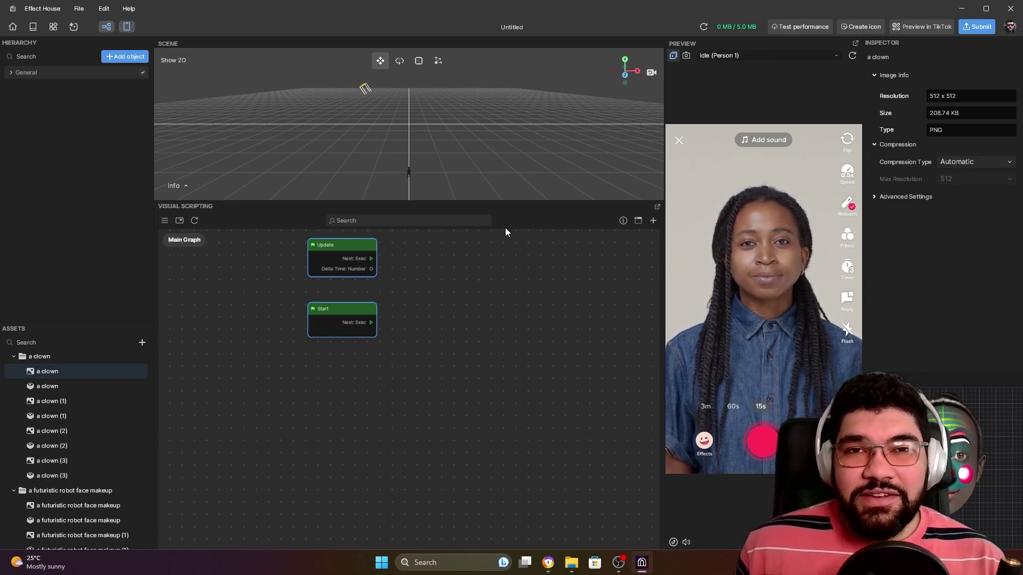
pyautogui.click(164, 262)
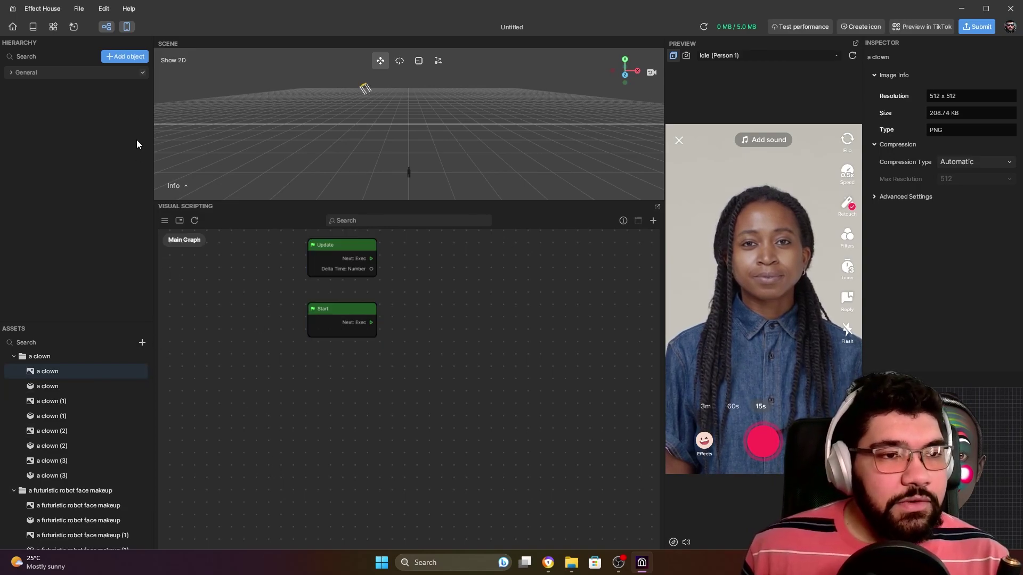
# Add a Face Mask object from the Face Effects list of objects
pyautogui.click(123, 57)
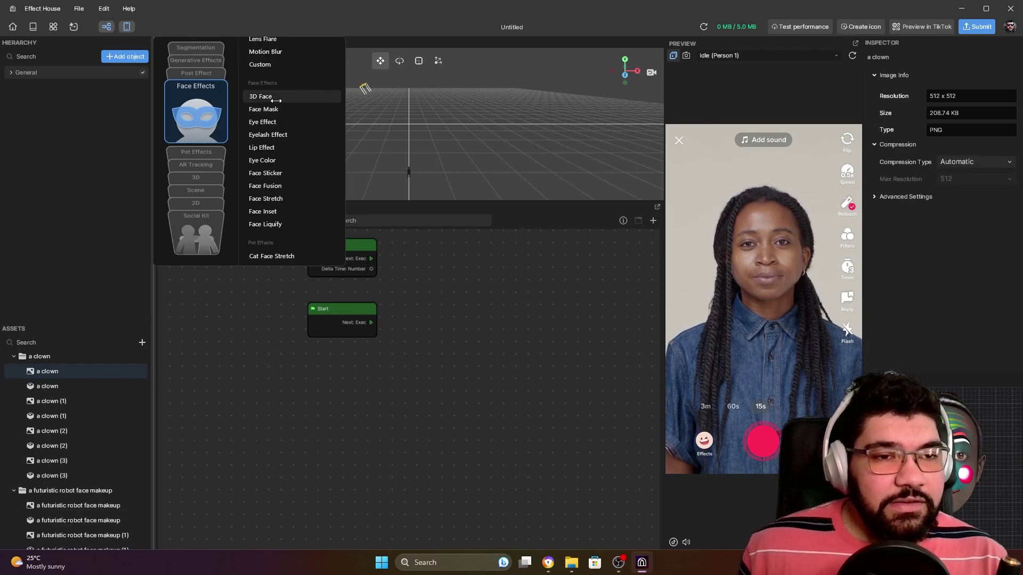
pyautogui.scroll(1, 208, 133)
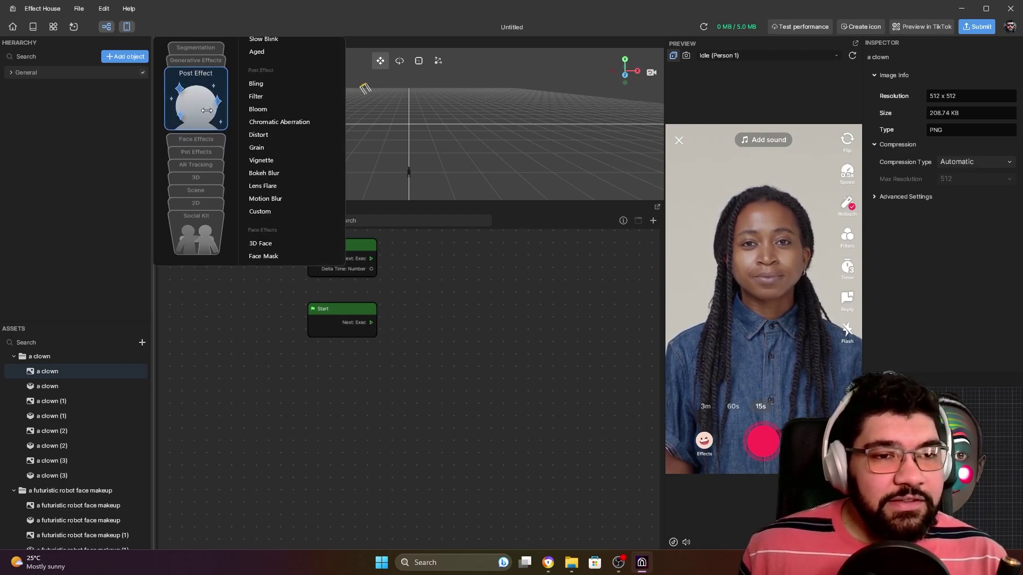
pyautogui.scroll(-2, 196, 139)
pyautogui.scroll(1, 202, 128)
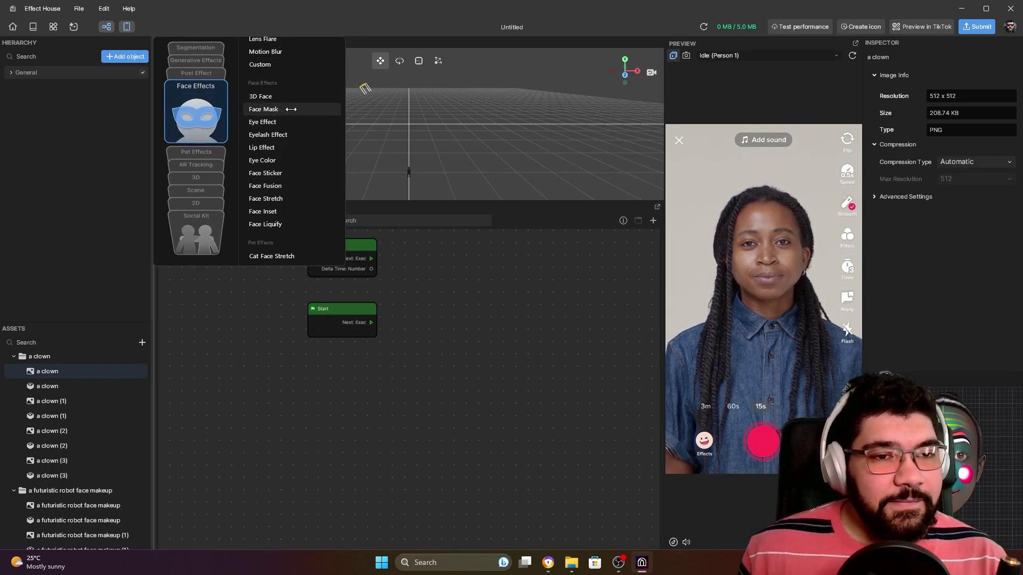
pyautogui.moveTo(291, 109); pyautogui.dragTo(351, 149)
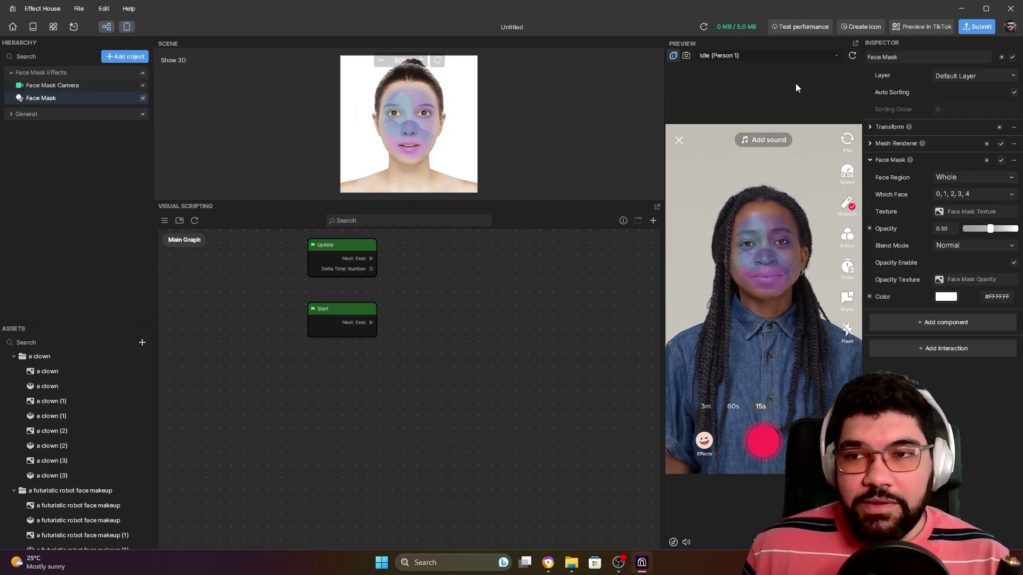
# Rename the Face Mask to Clown, assign the 'a clown' texture, and set opacity to 1.00
pyautogui.click(900, 59)
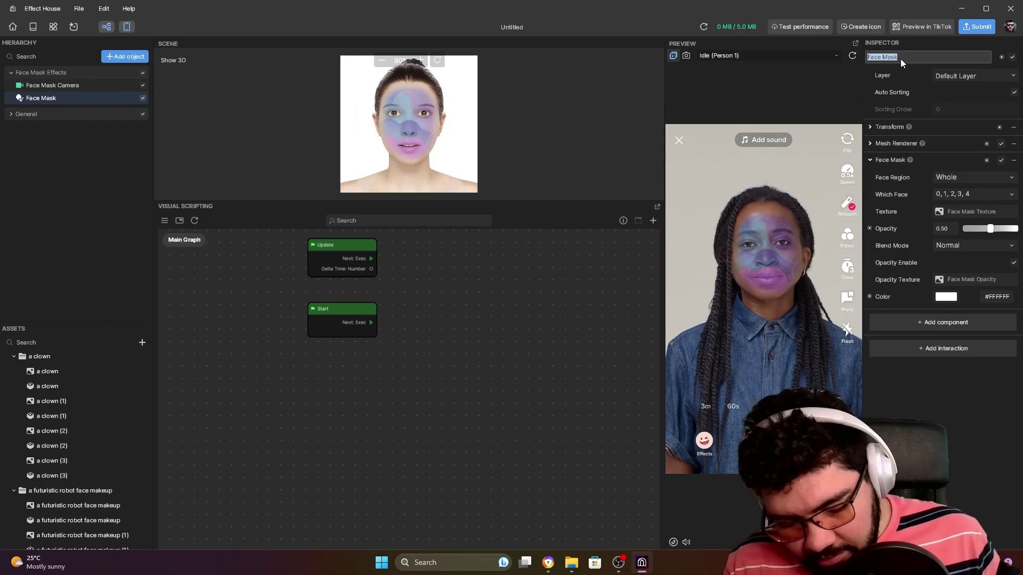
pyautogui.write('Clown')
pyautogui.press('Return')
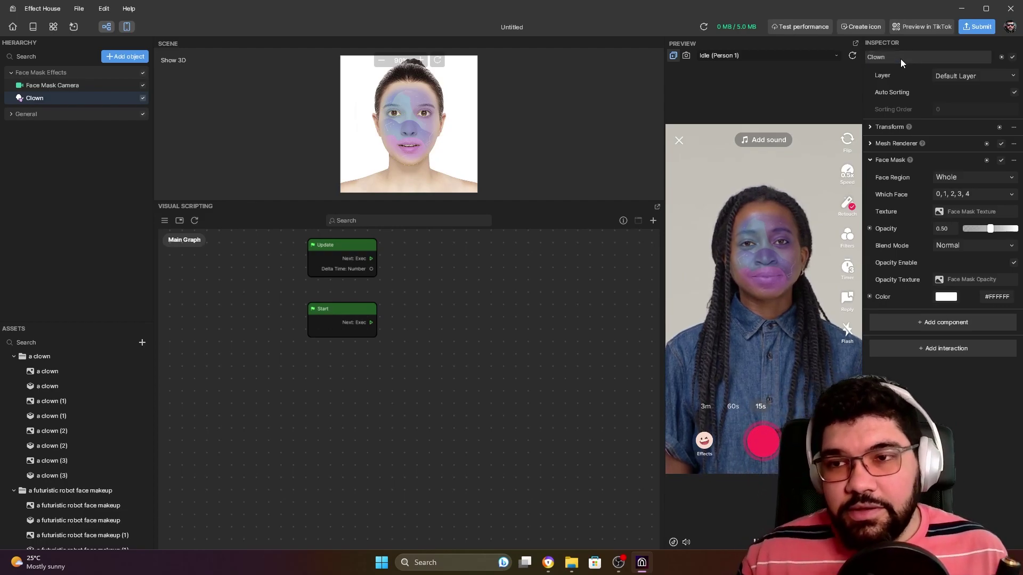
pyautogui.click(973, 212)
pyautogui.click(504, 227)
pyautogui.click(542, 370)
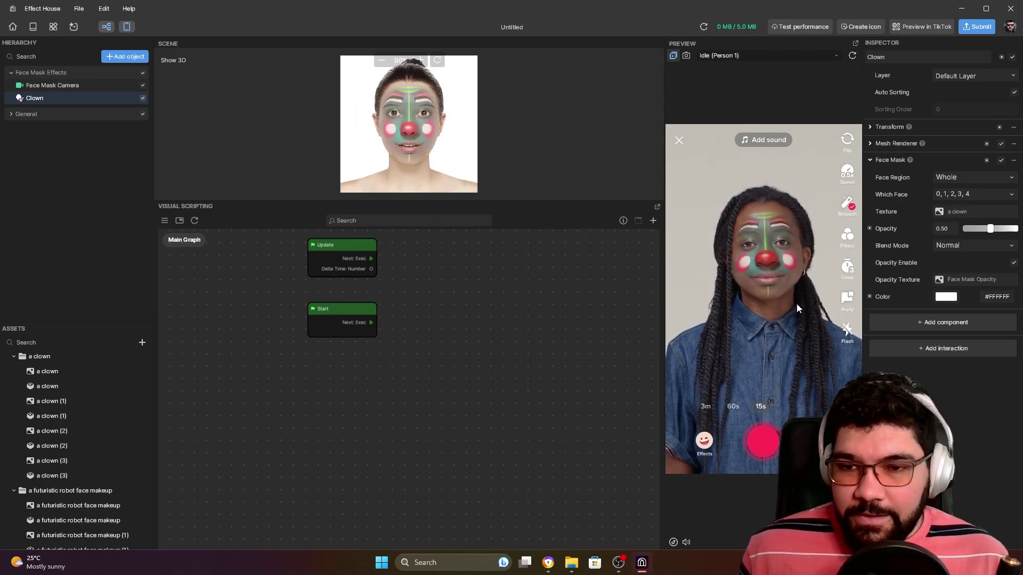
pyautogui.moveTo(991, 230); pyautogui.dragTo(1015, 229)
# Duplicate the Clown mask three times into Clown (1), Clown (2) and Clown (3)
pyautogui.rightClick(47, 99)
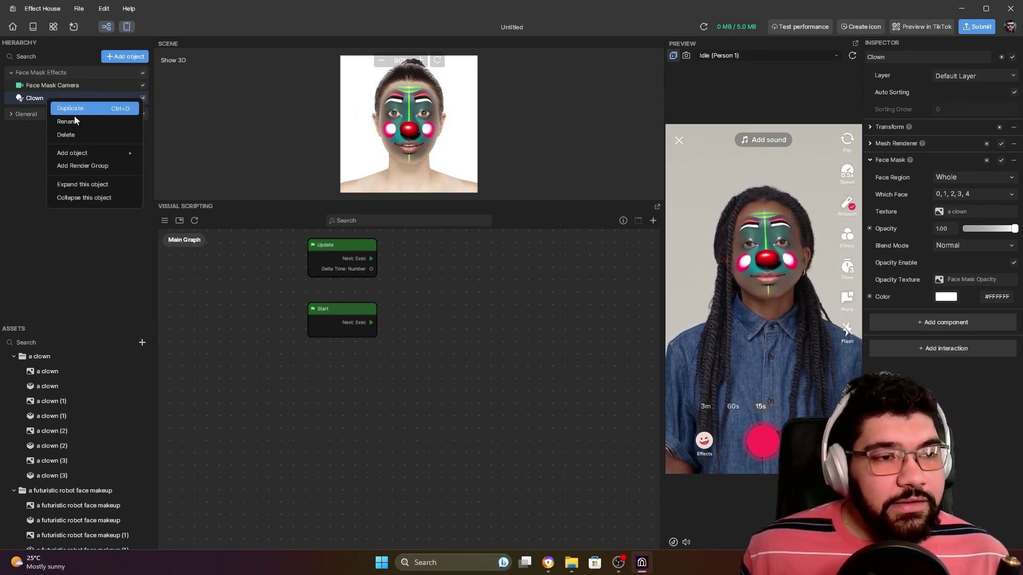
pyautogui.click(82, 110)
pyautogui.doubleClick(37, 110)
pyautogui.rightClick(46, 113)
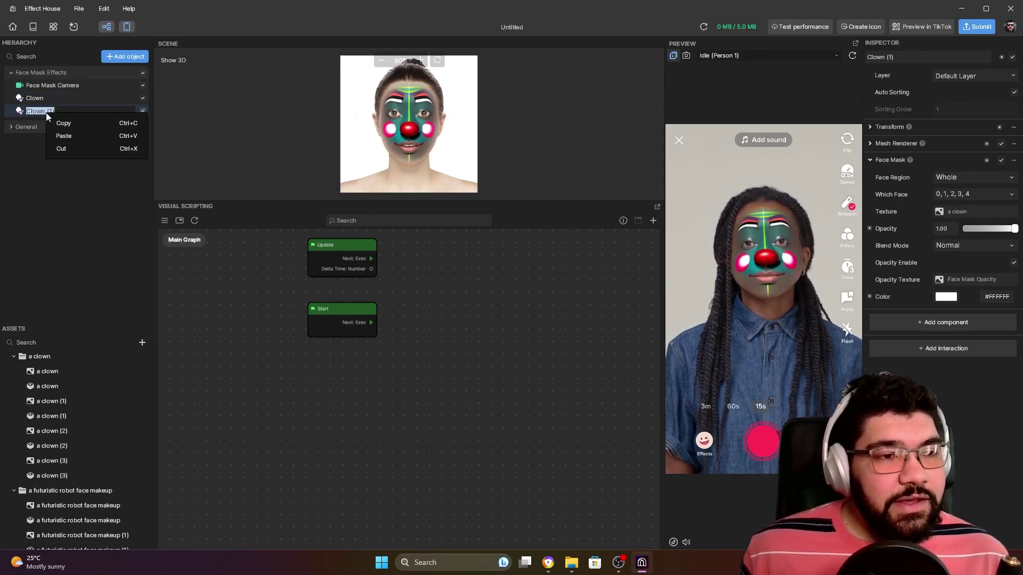
pyautogui.click(31, 117)
pyautogui.rightClick(46, 116)
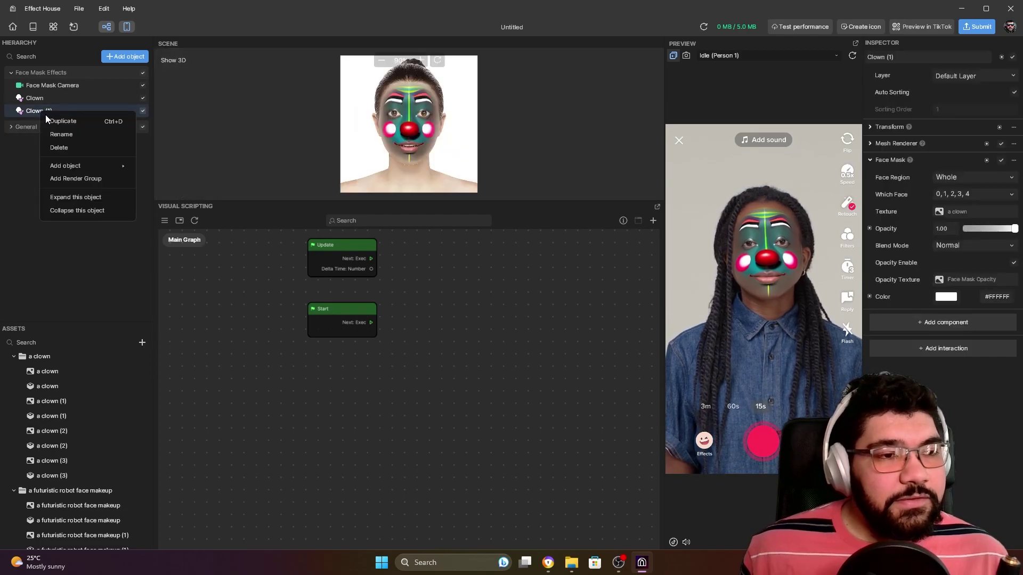
pyautogui.click(69, 121)
pyautogui.rightClick(46, 124)
pyautogui.click(71, 137)
pyautogui.click(49, 115)
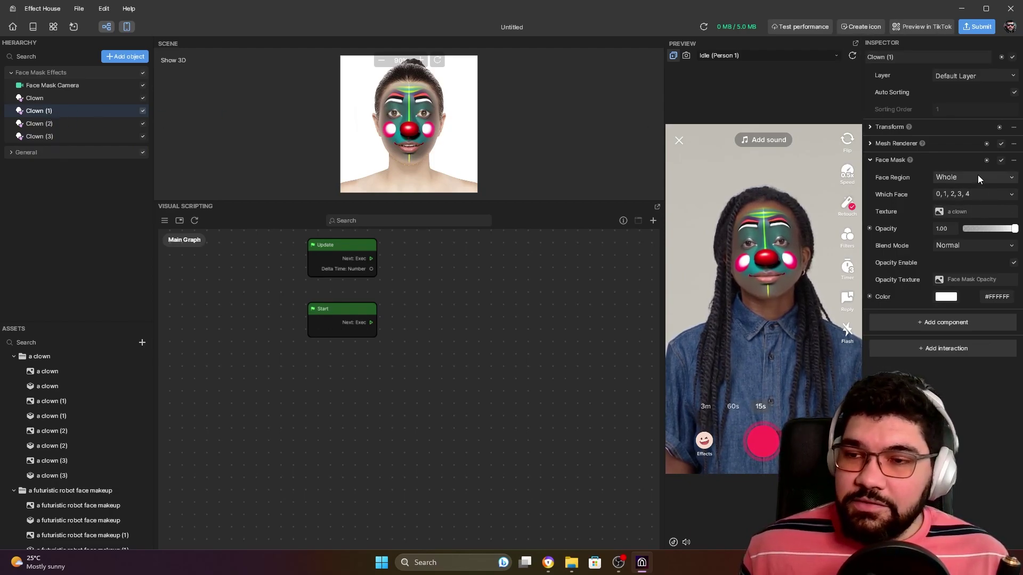
# Give Clown (1) the 'a clown (1)' texture
pyautogui.click(957, 211)
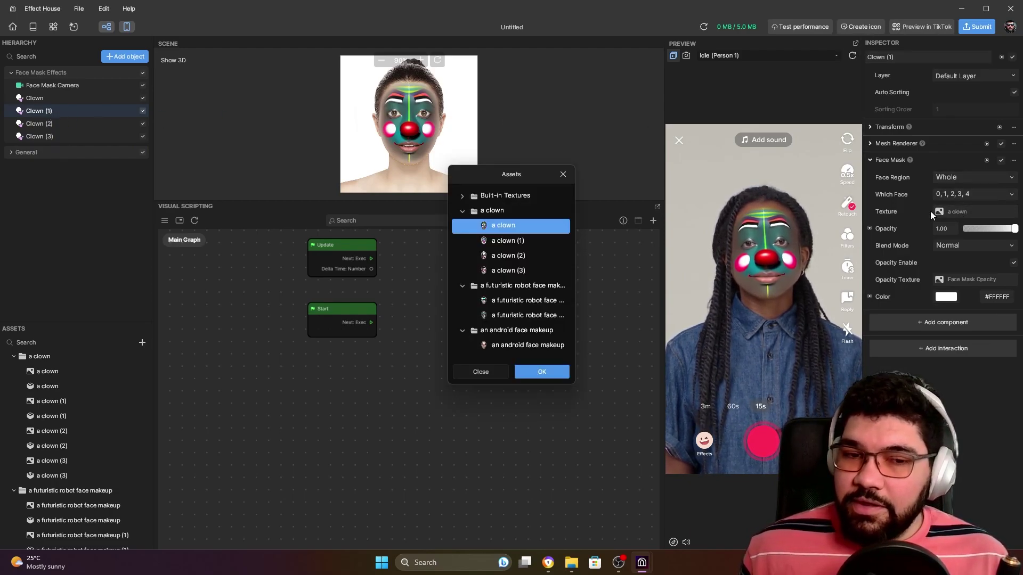
pyautogui.click(512, 240)
pyautogui.click(541, 371)
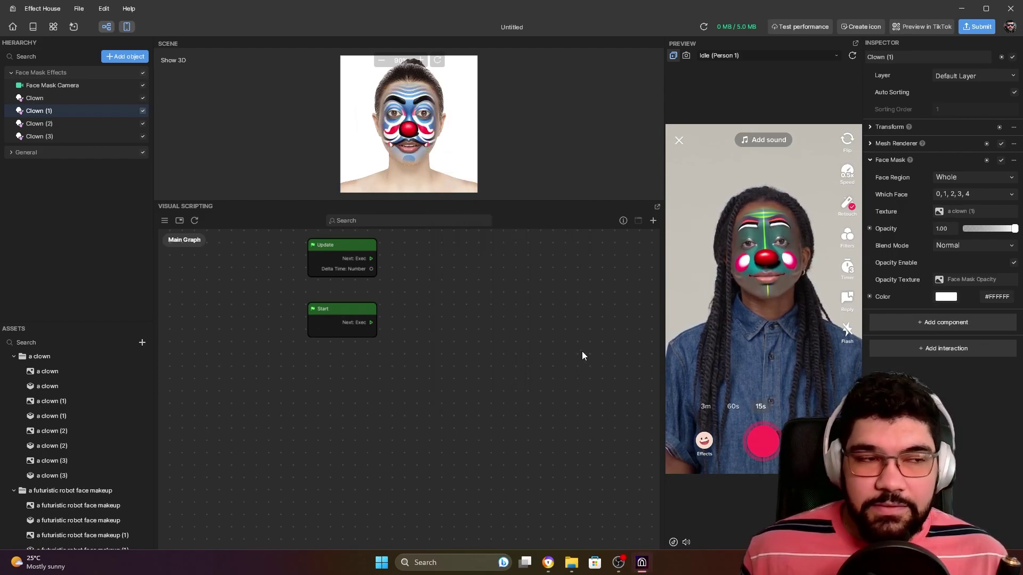
# Rename Clown (2) to robot and assign the first futuristic robot face makeup texture
pyautogui.click(46, 124)
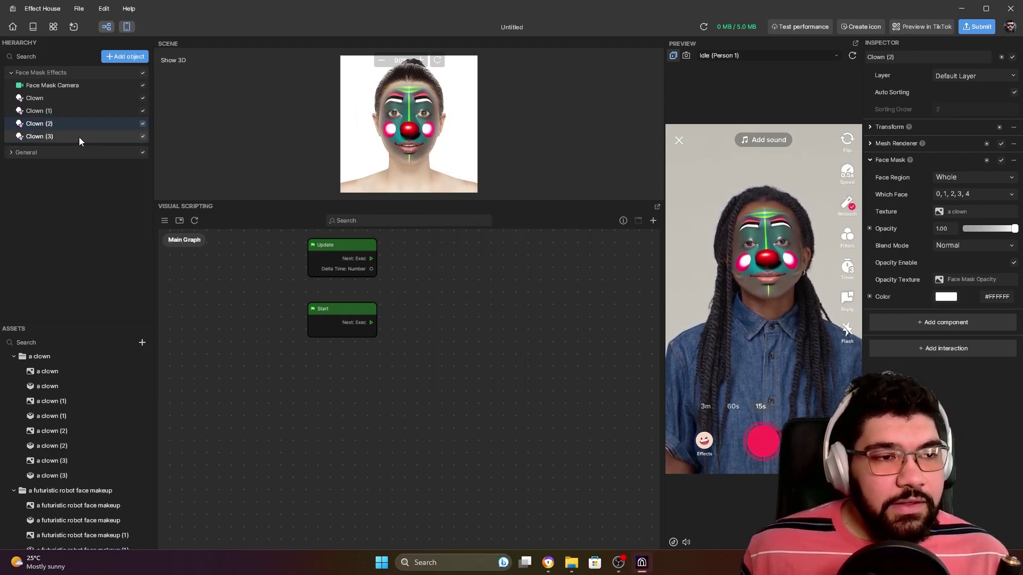
pyautogui.scroll(-2, 74, 463)
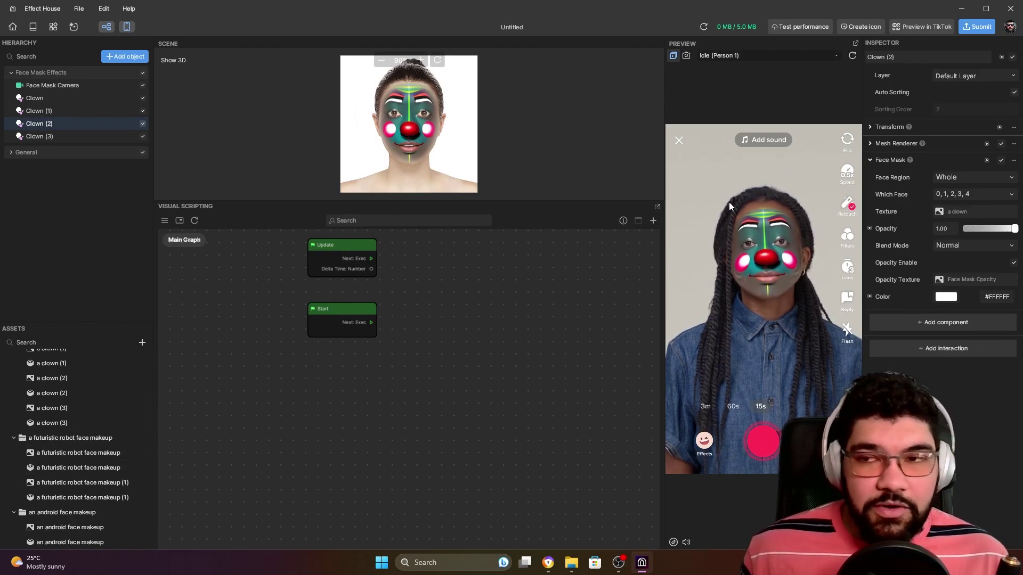
pyautogui.click(904, 56)
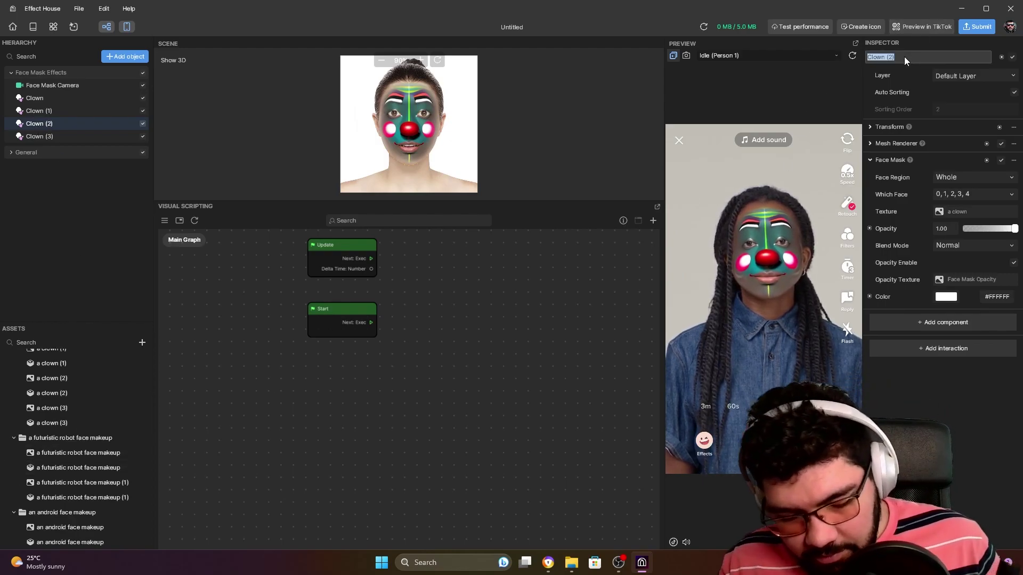
pyautogui.write('robot')
pyautogui.press('Return')
pyautogui.click(954, 211)
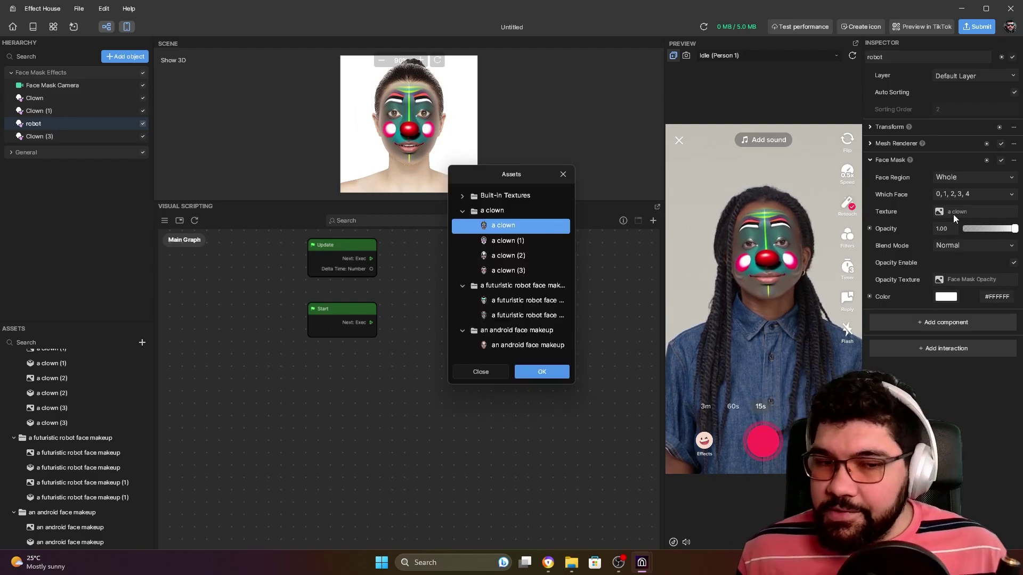
pyautogui.click(531, 301)
pyautogui.click(542, 373)
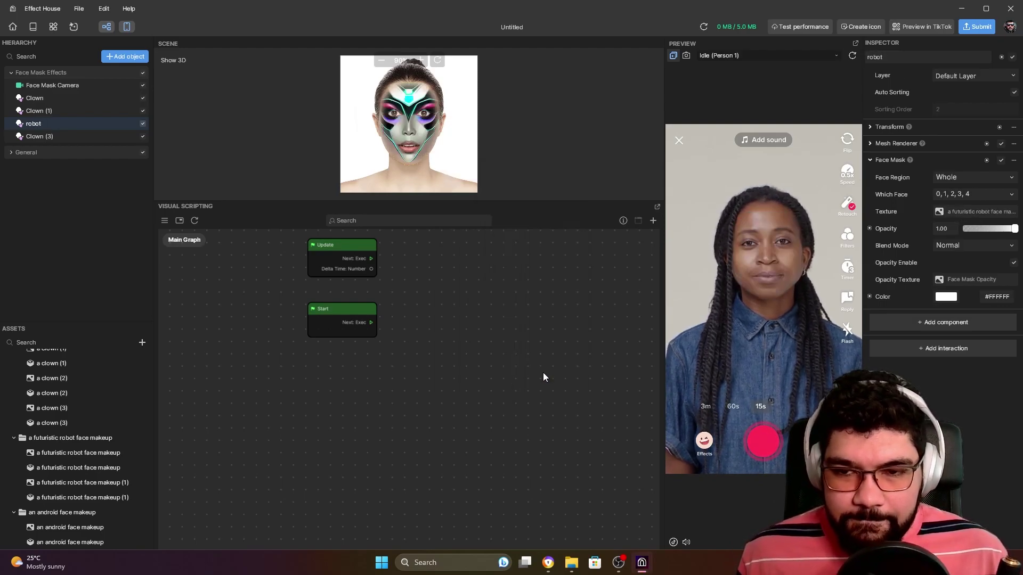
# Rename Clown (3) to android and assign the android face makeup texture
pyautogui.click(55, 136)
pyautogui.click(906, 56)
pyautogui.write('androi')
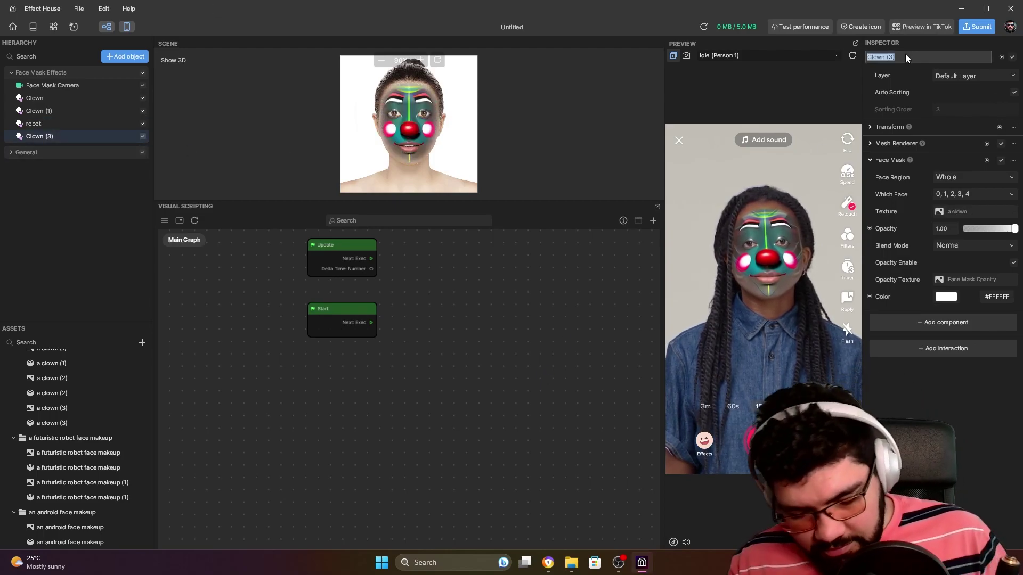
pyautogui.write('d')
pyautogui.press('Return')
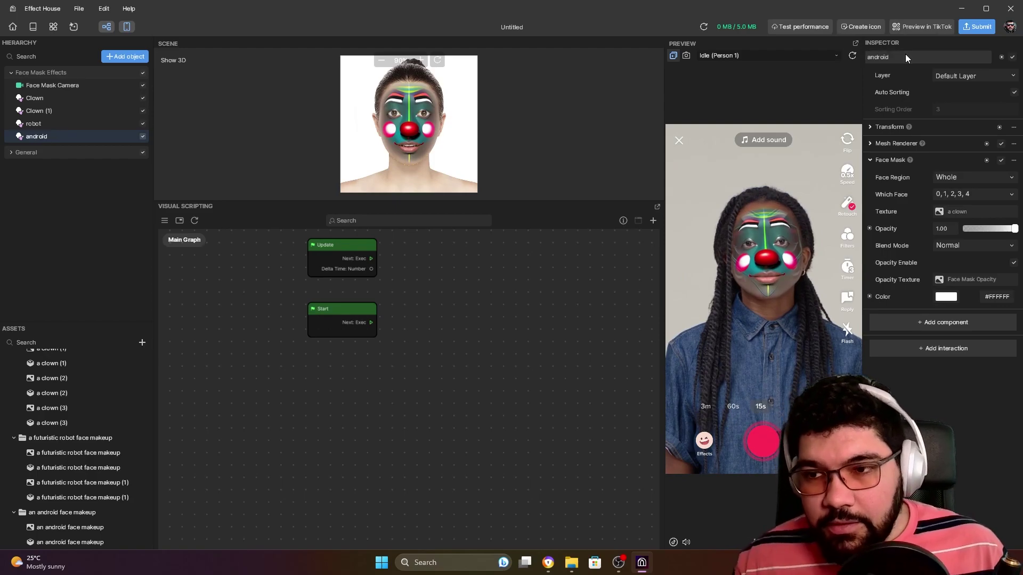
pyautogui.click(942, 213)
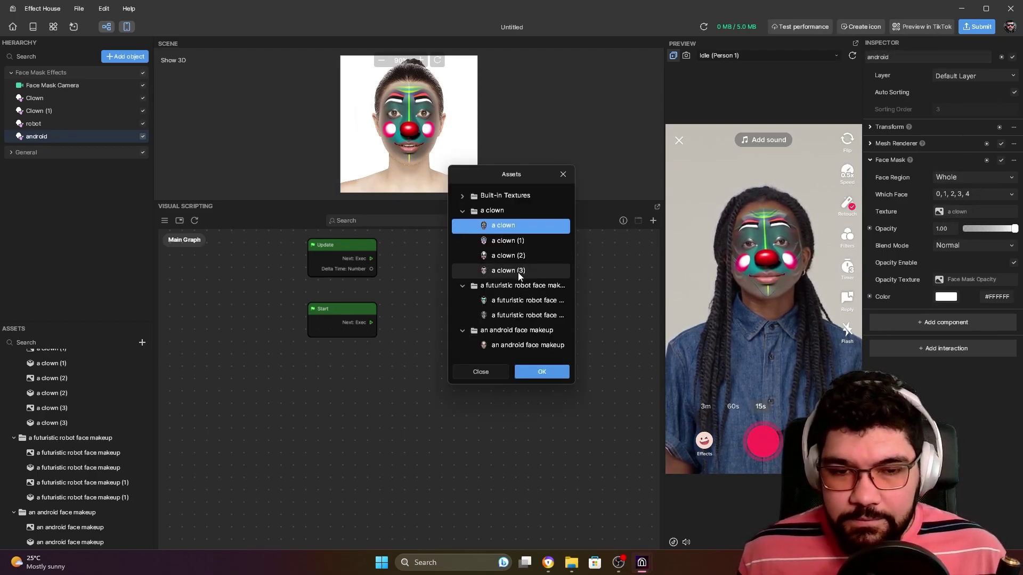
pyautogui.click(535, 346)
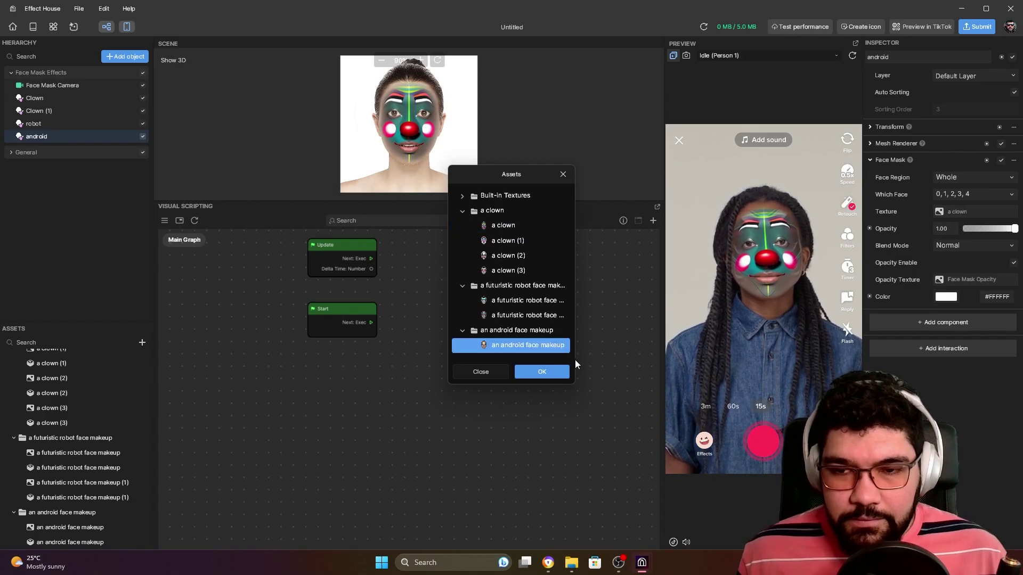
pyautogui.click(543, 374)
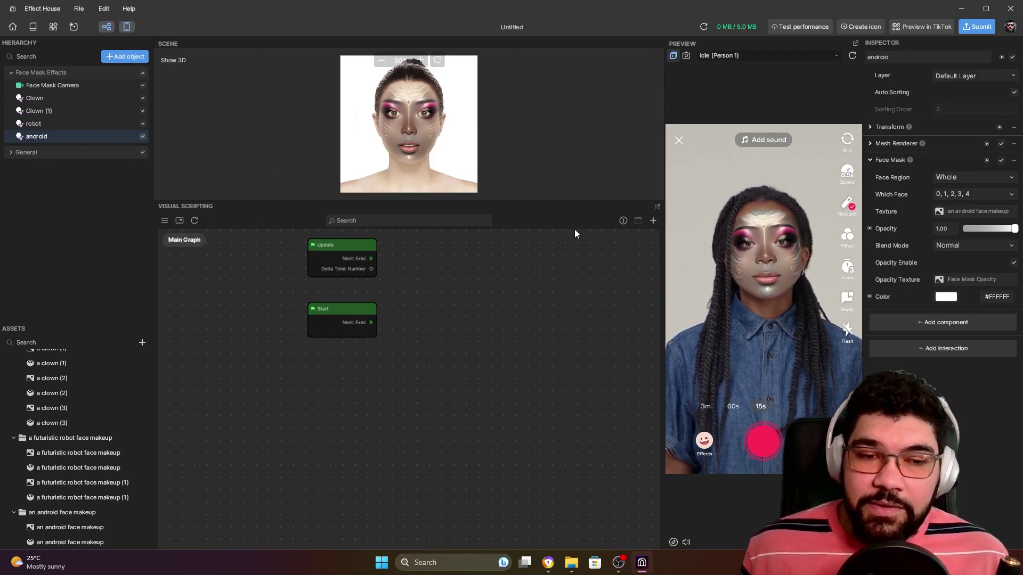
# Add a 3D Empty Mesh and nest it inside the Face Mask Effects group
pyautogui.click(34, 98)
pyautogui.click(48, 98)
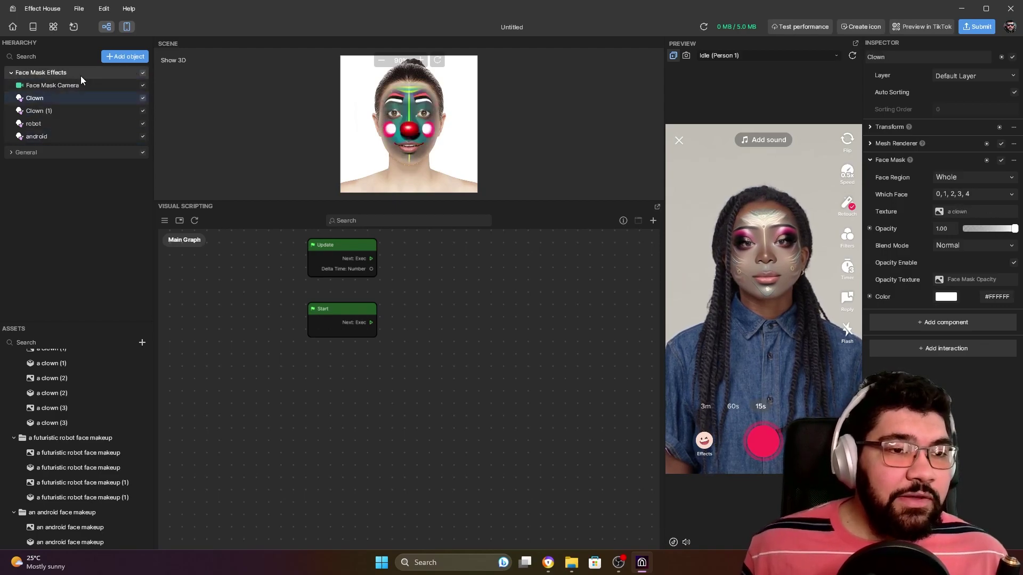
pyautogui.click(132, 56)
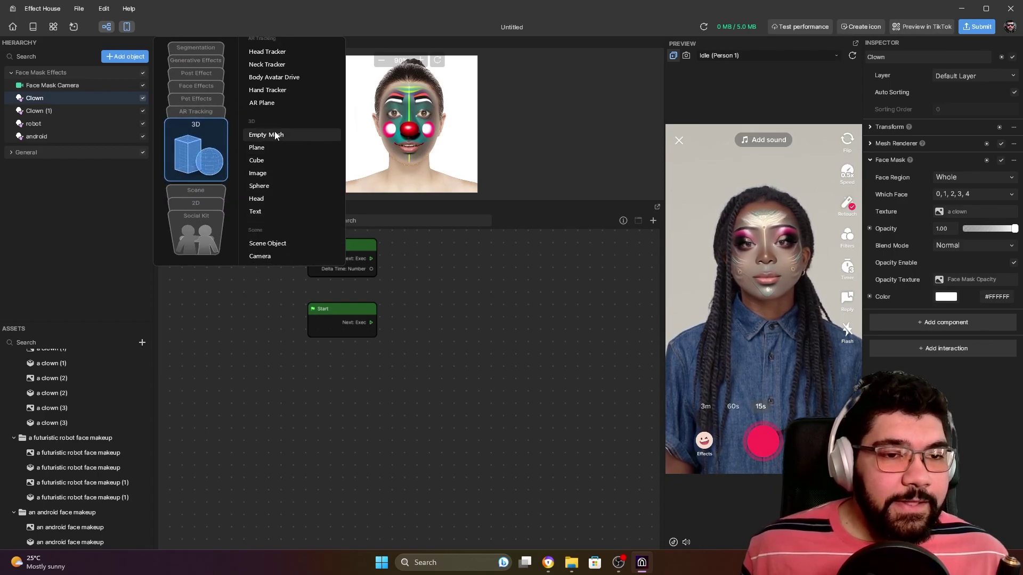
pyautogui.click(288, 133)
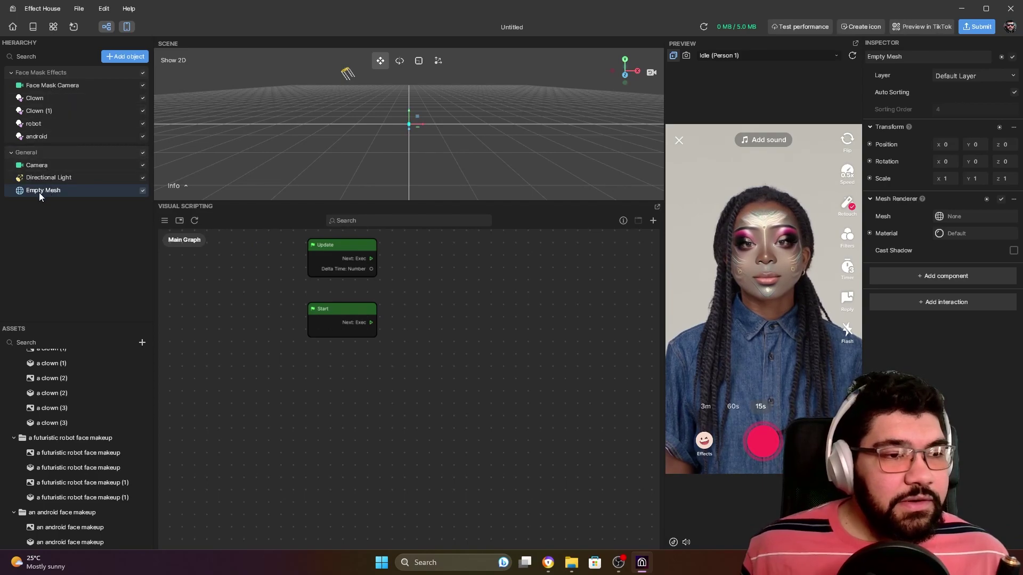
pyautogui.moveTo(40, 193); pyautogui.dragTo(62, 75)
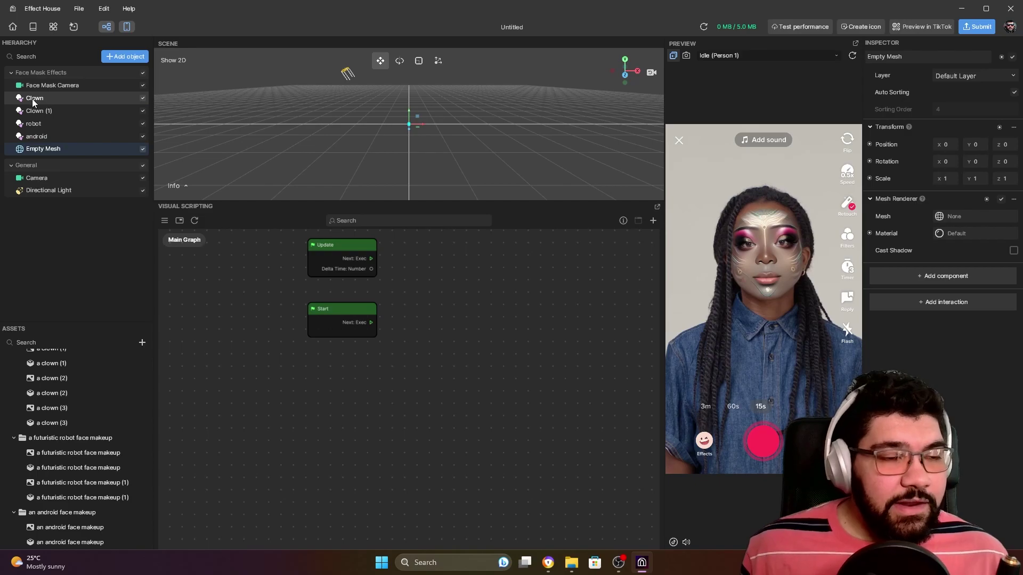
# Nest Clown, Clown (1), robot and android under Empty Mesh and disable all four
pyautogui.keyDown('ctrl'); pyautogui.click(35, 136); pyautogui.keyUp('ctrl')
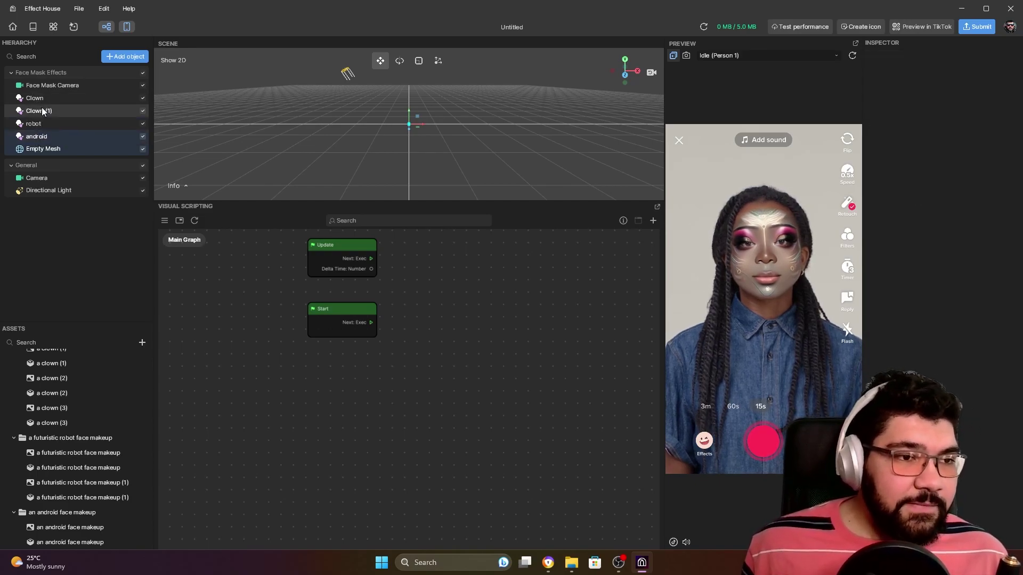
pyautogui.click(50, 136)
pyautogui.moveTo(48, 97); pyautogui.dragTo(58, 149)
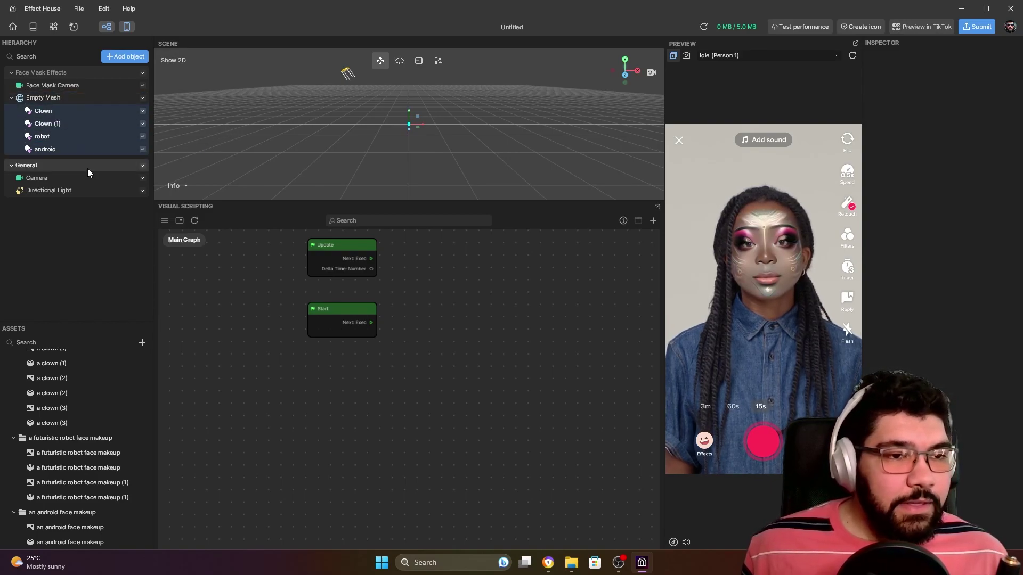
pyautogui.click(142, 123)
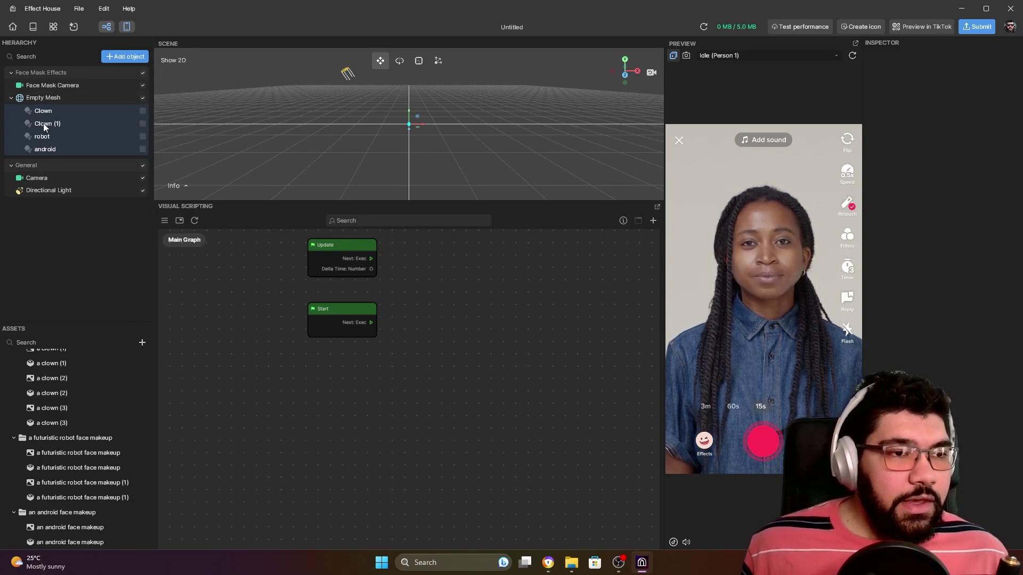
pyautogui.click(69, 97)
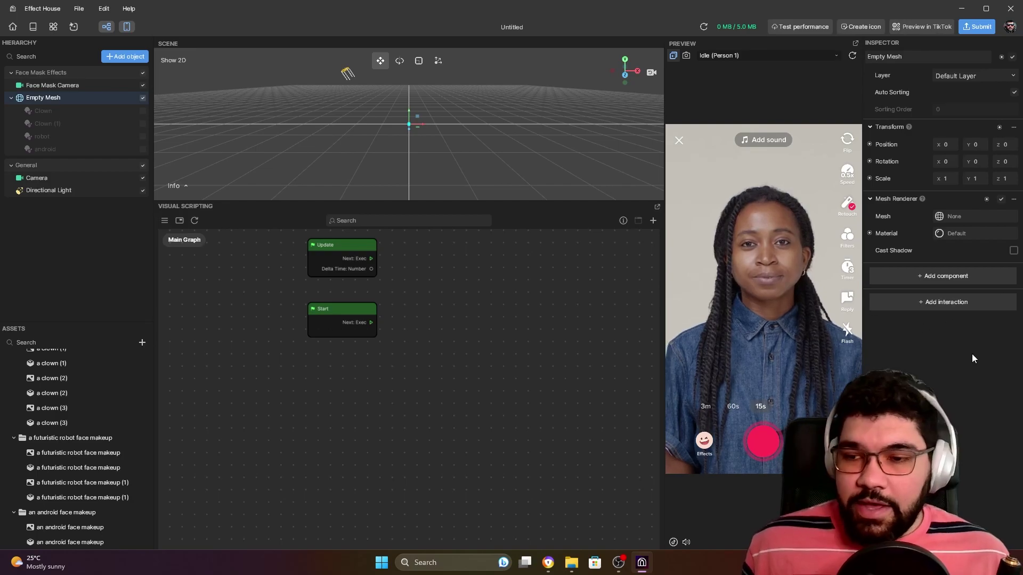
# Attach a Tap Screen to Cycle Children Visibility interaction to Empty Mesh
pyautogui.click(946, 302)
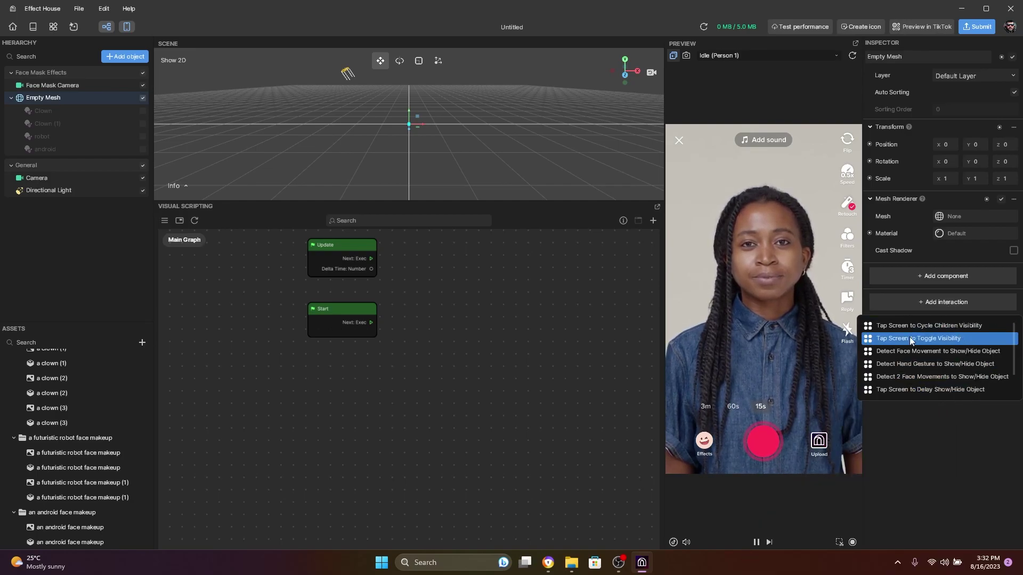
pyautogui.click(955, 325)
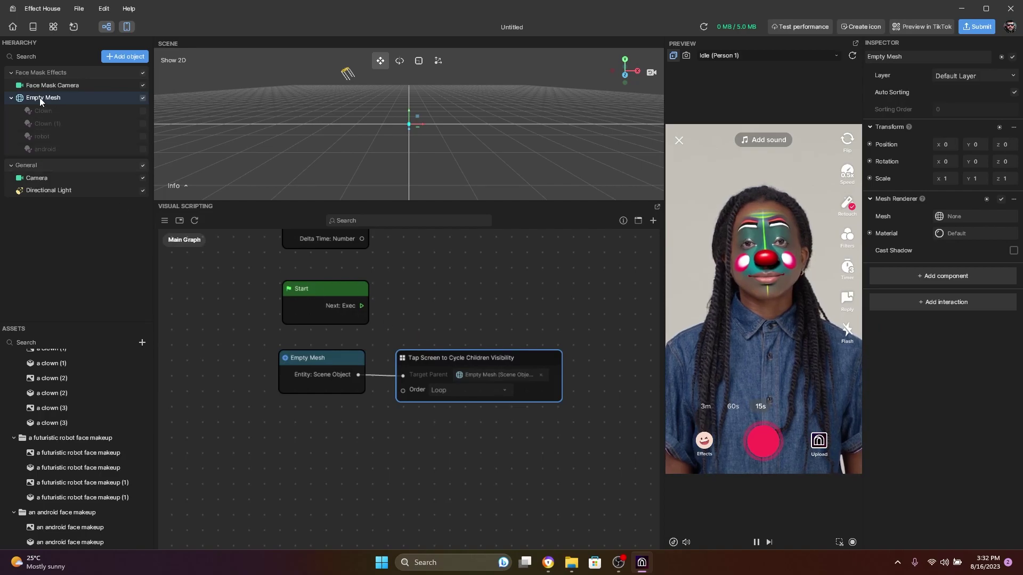
pyautogui.scroll(1, 401, 452)
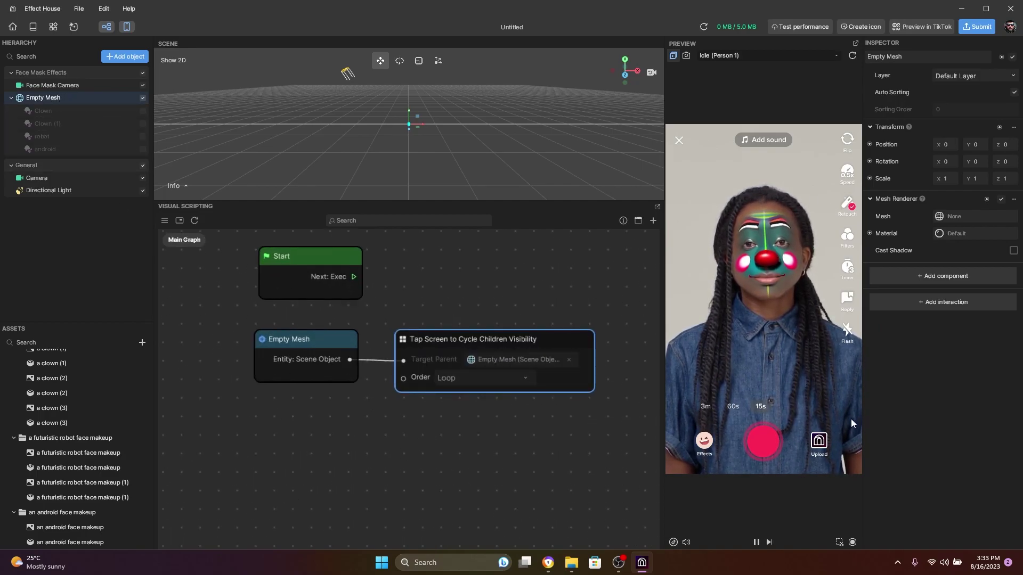
# Tap the preview repeatedly to cycle the four makeups, ending on the blue clown look
pyautogui.click(762, 382)
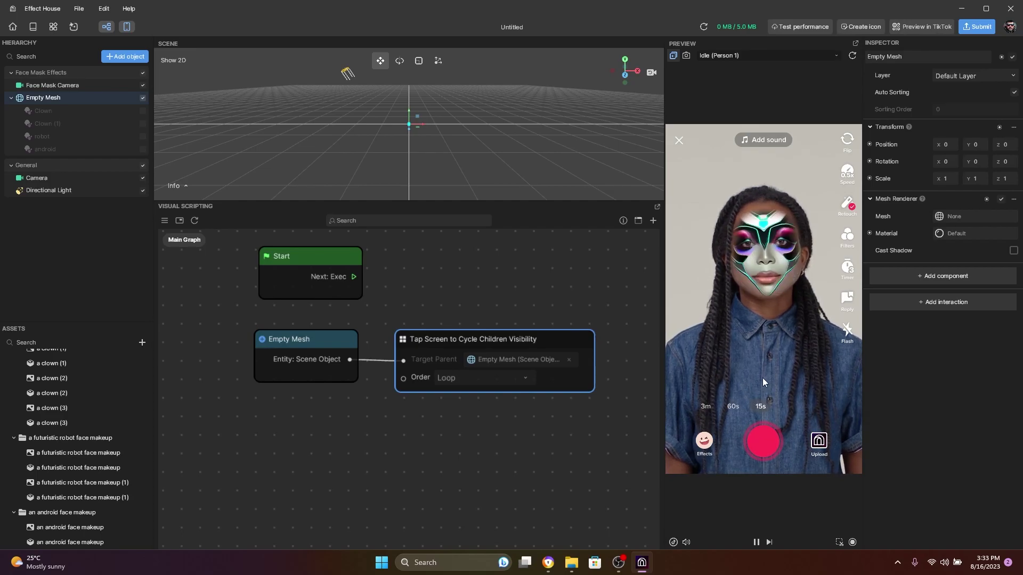
pyautogui.click(750, 383)
pyautogui.click(704, 261)
pyautogui.click(713, 316)
pyautogui.click(738, 340)
pyautogui.click(714, 315)
pyautogui.click(723, 346)
pyautogui.click(722, 346)
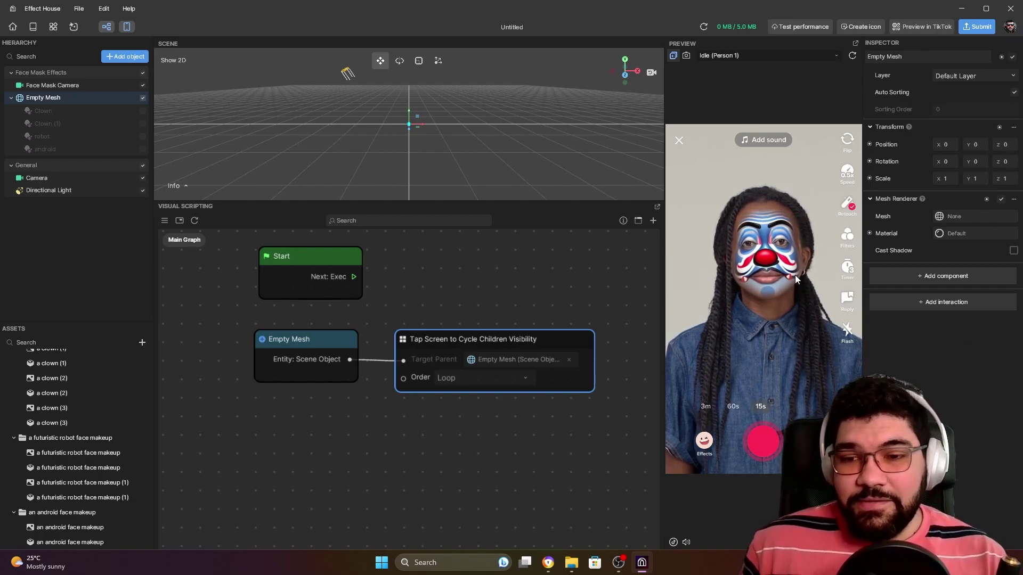
pyautogui.click(73, 28)
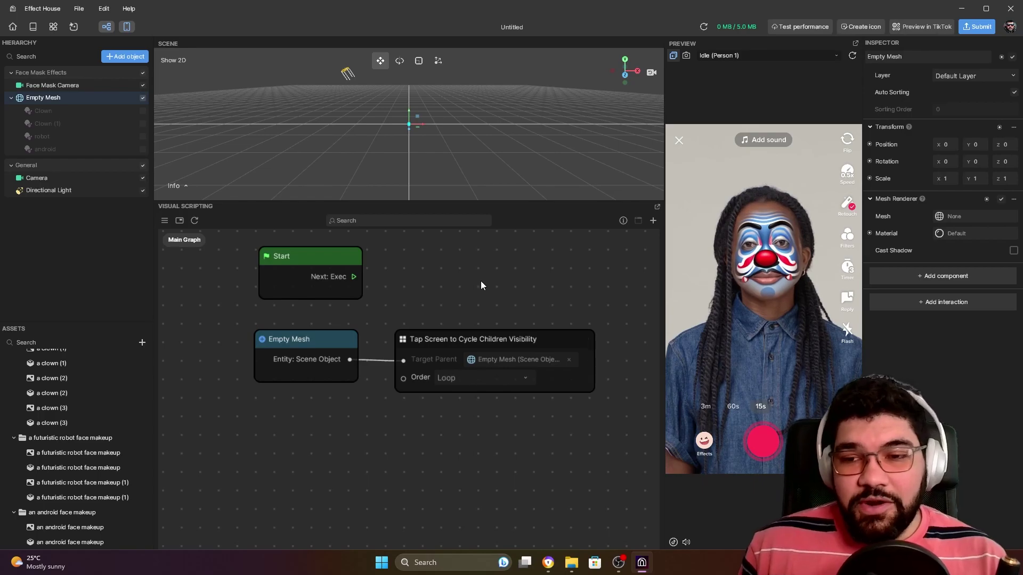
pyautogui.scroll(-1, 397, 427)
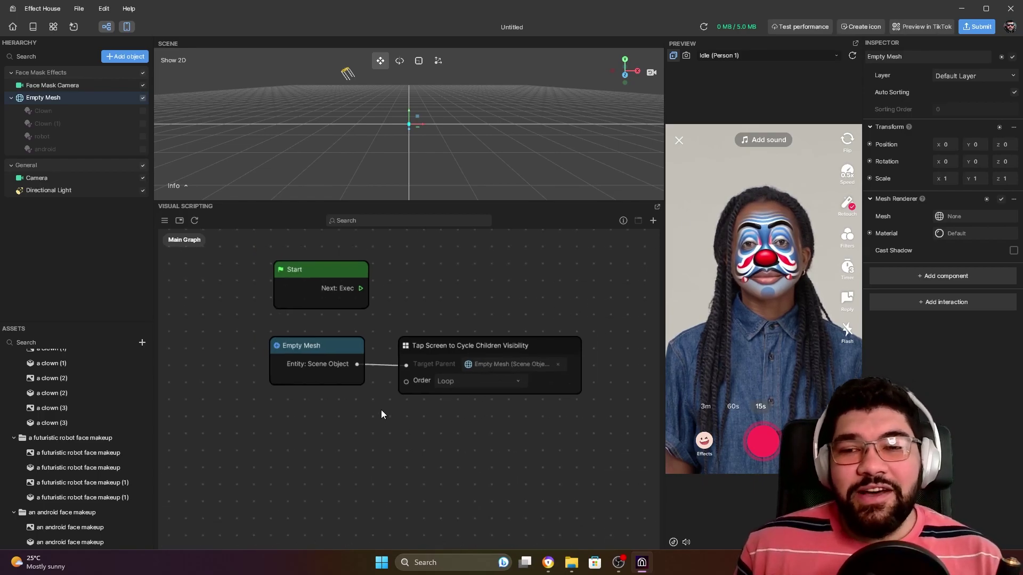